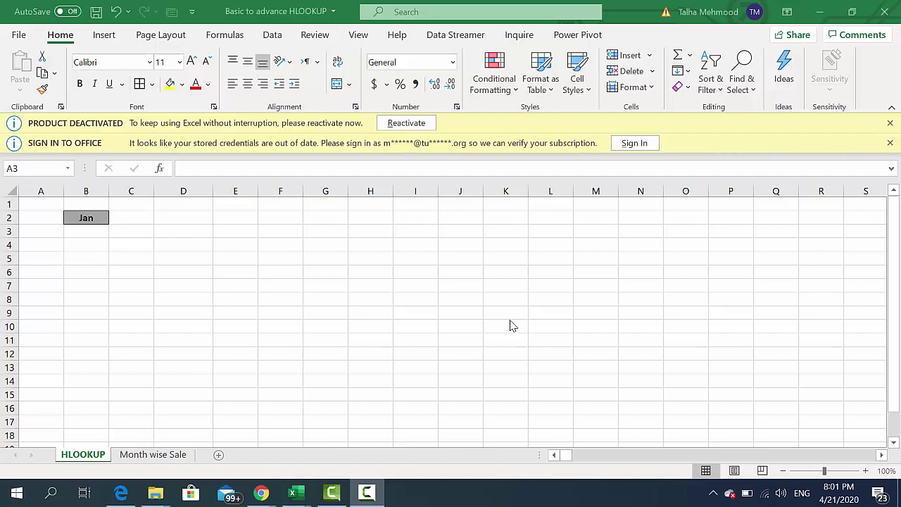
- Inspect the Month wise Sale table's rows and columns, then select A3 on the HLOOKUP sheet
{"action": "left_click", "coordinate": [209, 254]}
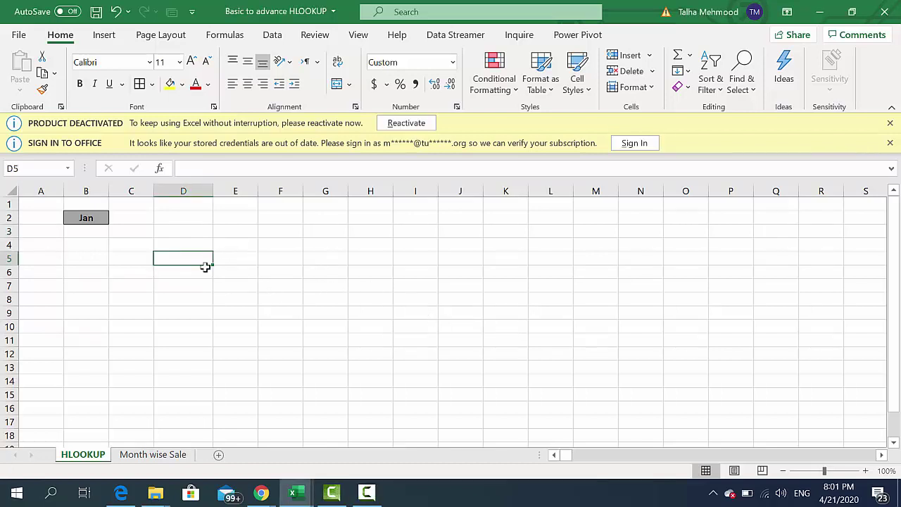
{"action": "left_click", "coordinate": [157, 456]}
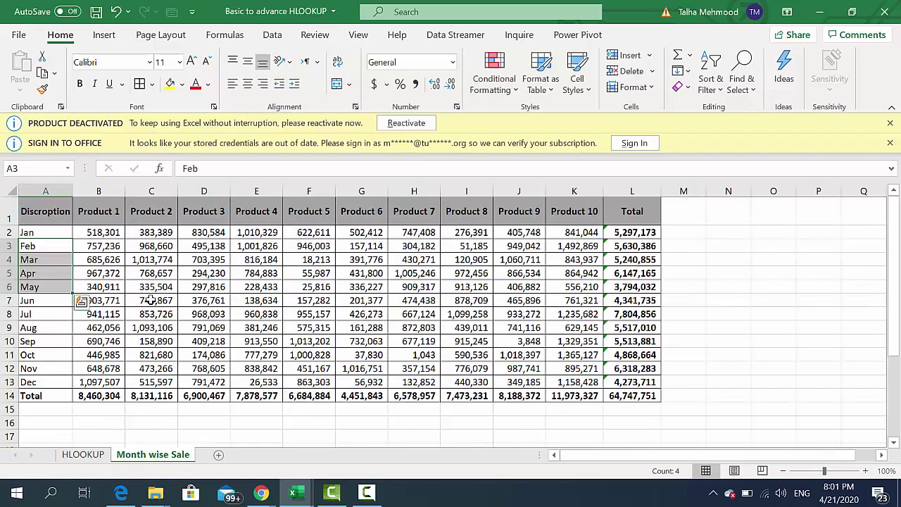
{"action": "left_click", "coordinate": [180, 288]}
{"action": "left_click_drag", "start_coordinate": [9, 212], "coordinate": [6, 369]}
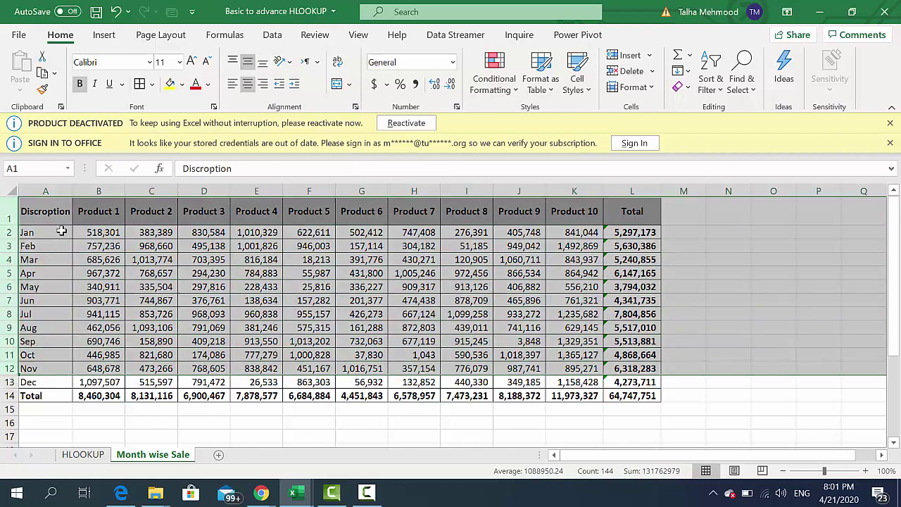
{"action": "left_click_drag", "start_coordinate": [52, 190], "coordinate": [505, 200]}
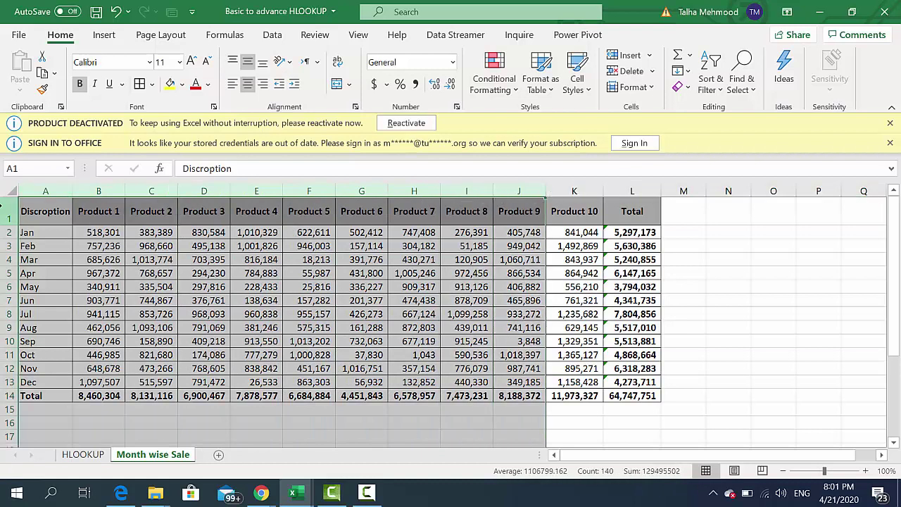
{"action": "left_click_drag", "start_coordinate": [5, 215], "coordinate": [5, 272]}
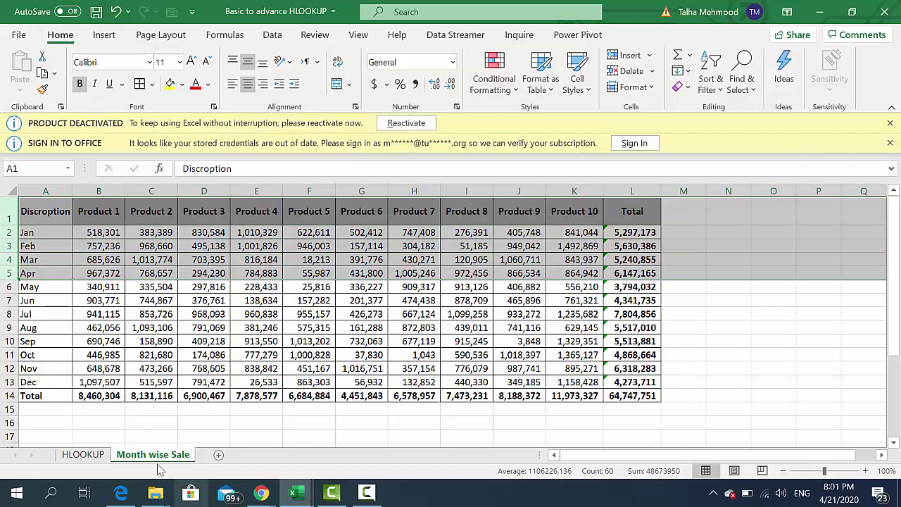
{"action": "left_click", "coordinate": [83, 454]}
{"action": "left_click", "coordinate": [54, 236]}
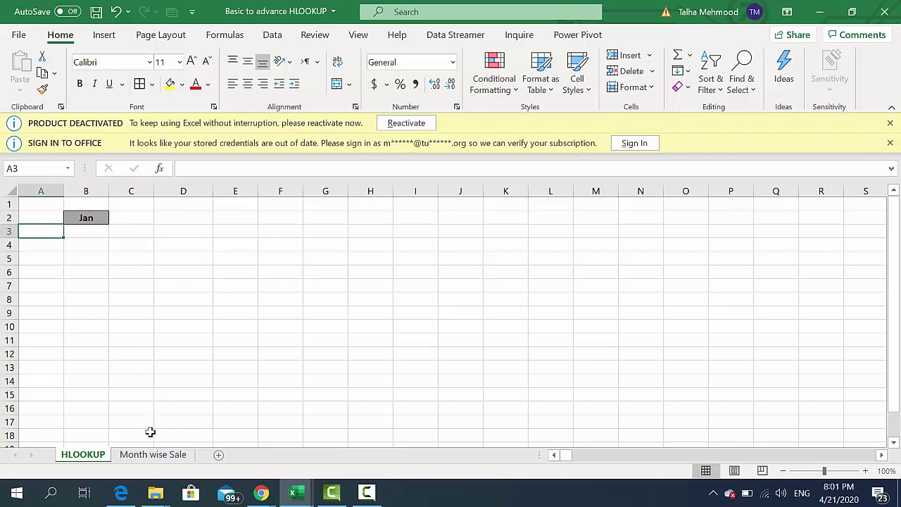
- Review the Jan–Jul months and top rows of the Month wise Sale table
{"action": "left_click", "coordinate": [152, 454]}
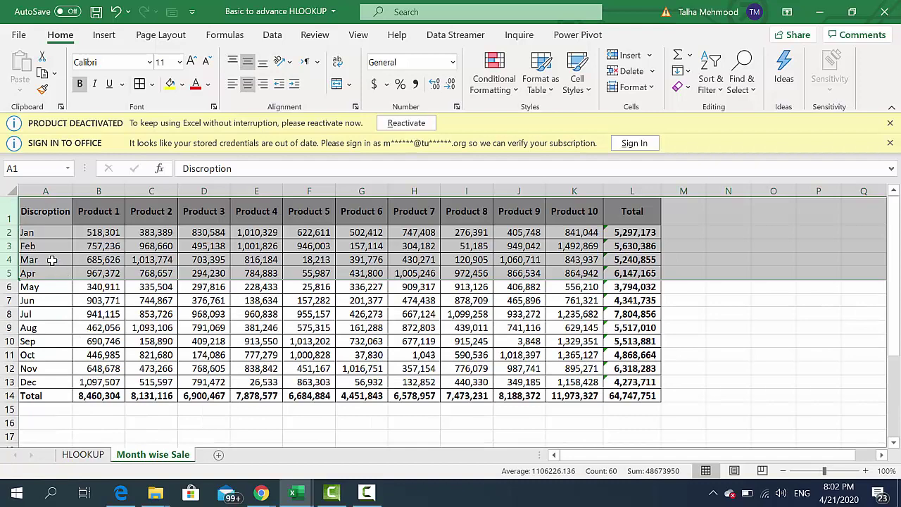
{"action": "left_click", "coordinate": [45, 235]}
{"action": "left_click_drag", "start_coordinate": [45, 238], "coordinate": [43, 314]}
{"action": "left_click_drag", "start_coordinate": [3, 232], "coordinate": [3, 344]}
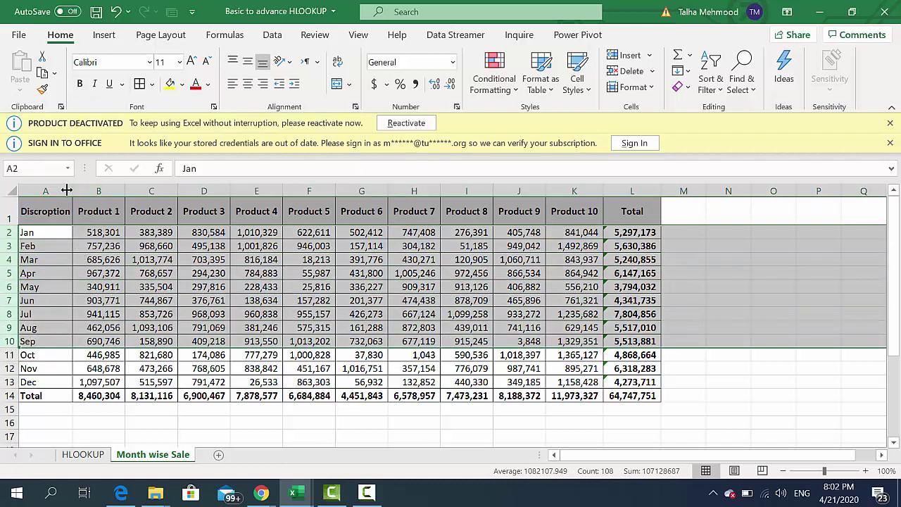
{"action": "left_click_drag", "start_coordinate": [45, 191], "coordinate": [99, 191]}
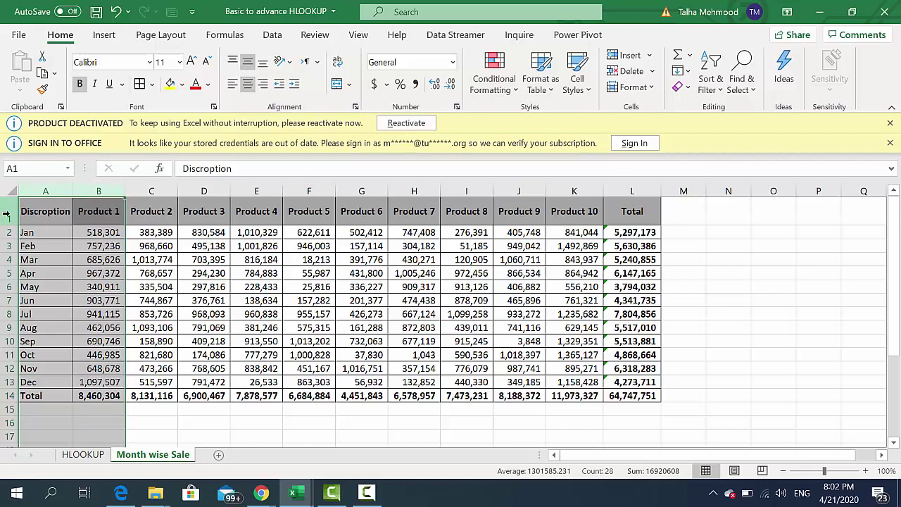
{"action": "left_click_drag", "start_coordinate": [9, 215], "coordinate": [11, 340]}
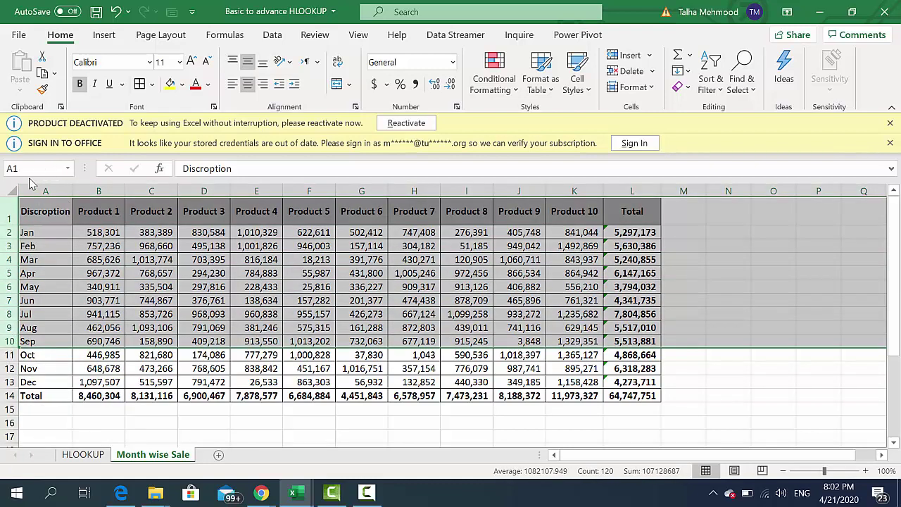
{"action": "left_click_drag", "start_coordinate": [43, 191], "coordinate": [192, 190]}
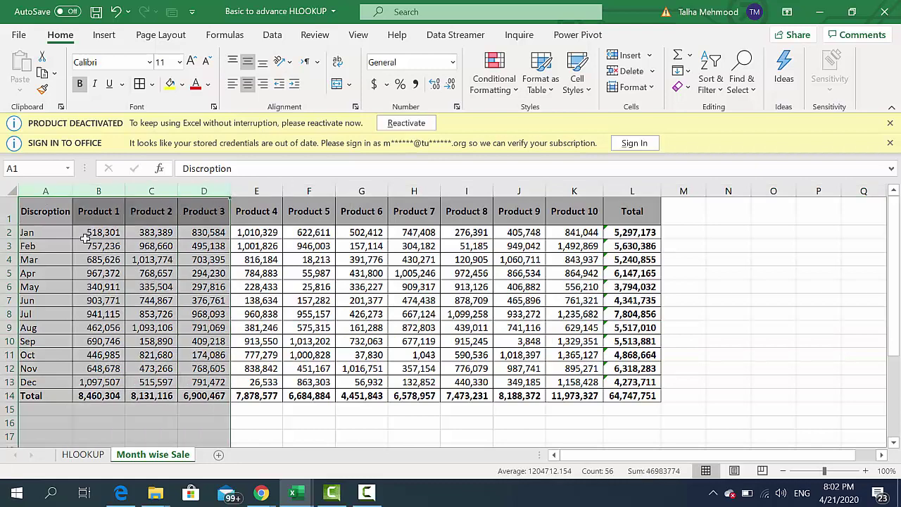
{"action": "left_click_drag", "start_coordinate": [9, 215], "coordinate": [10, 314]}
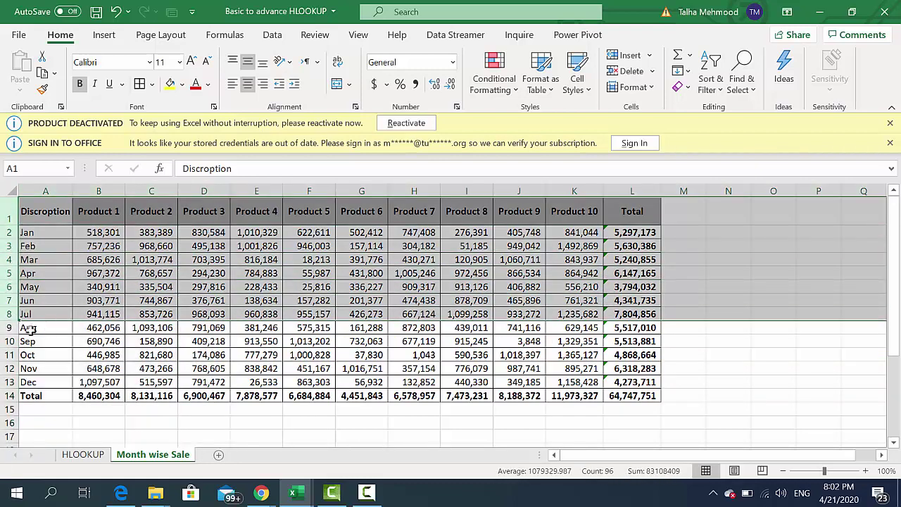
{"action": "left_click", "coordinate": [83, 454]}
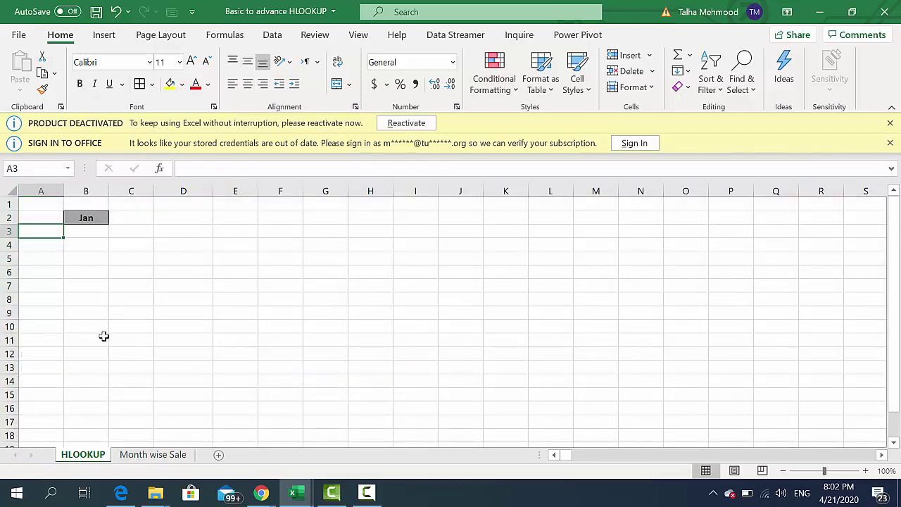
- Enter 'Product 1' in A3 and move to B3
{"action": "type", "text": "Produ"}
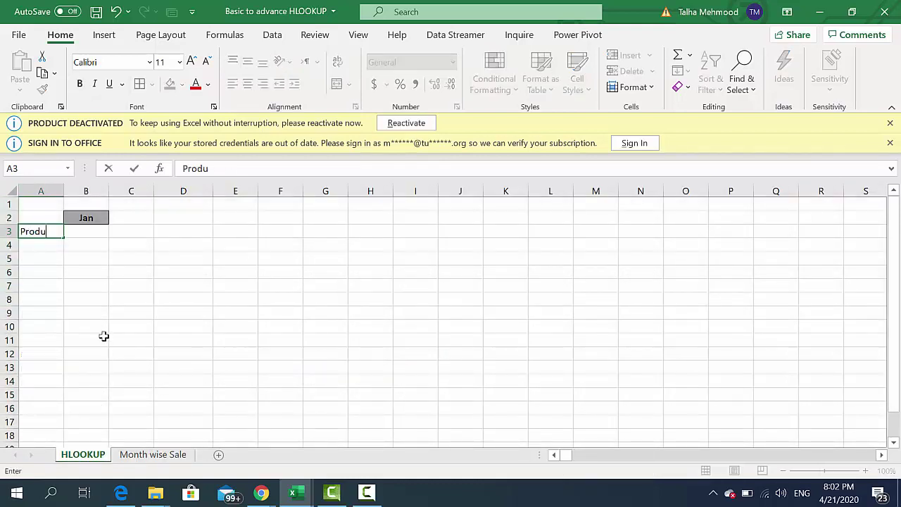
{"action": "type", "text": "ct 1"}
{"action": "key", "text": "Return"}
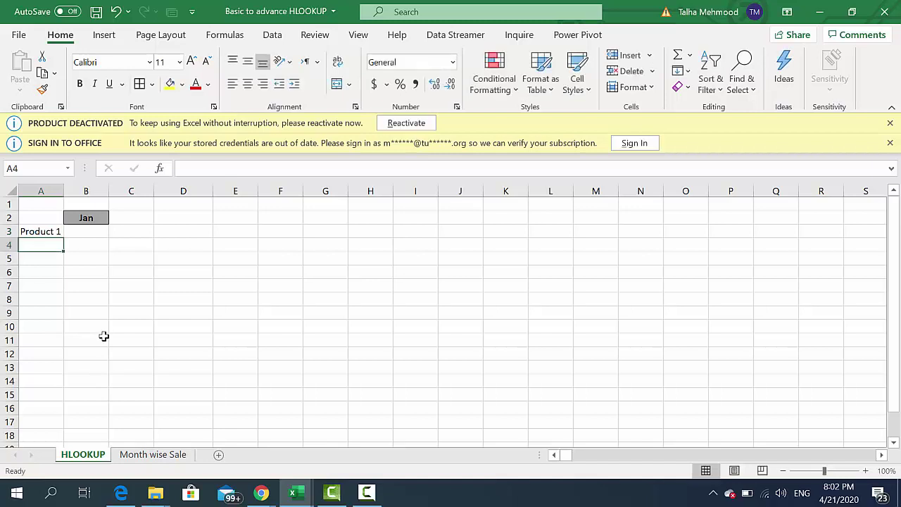
{"action": "key", "text": "Right"}
{"action": "key", "text": "Up"}
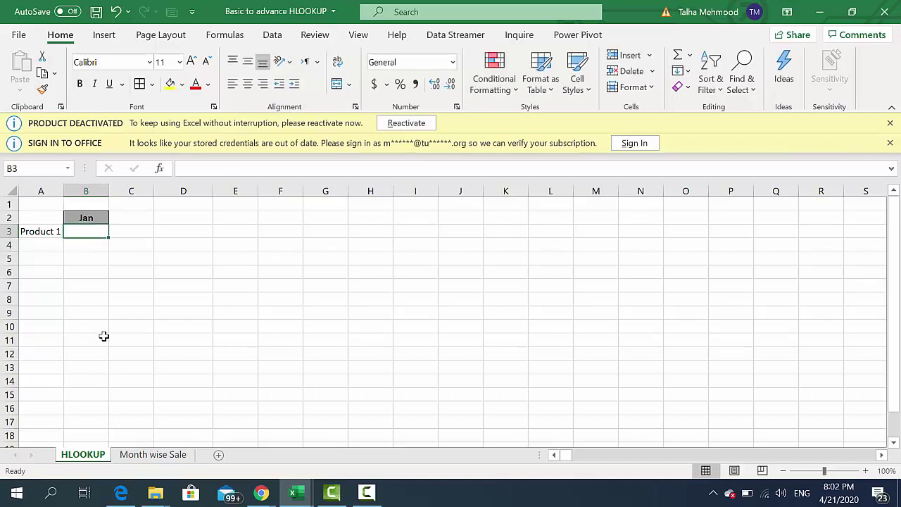
- Start =HLOOKUP(A3, in B3 and go to Month wise Sale for the table
{"action": "type", "text": "="}
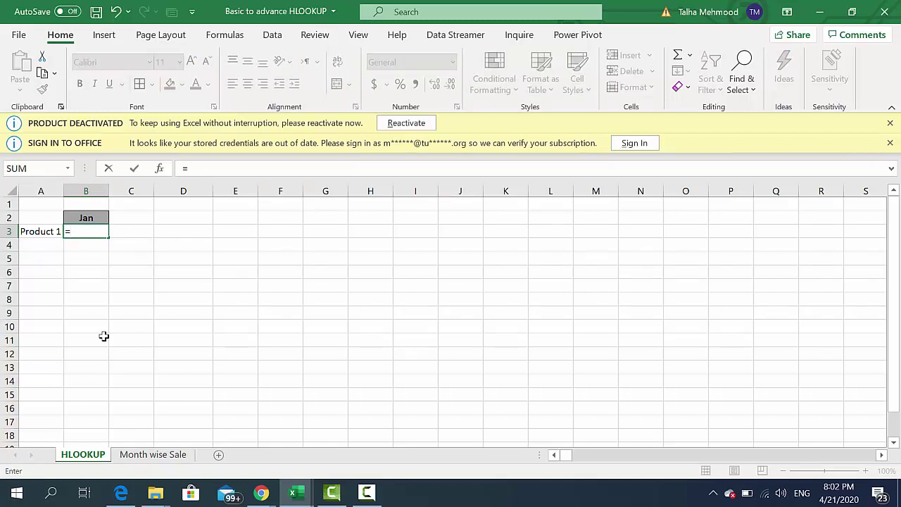
{"action": "type", "text": "h"}
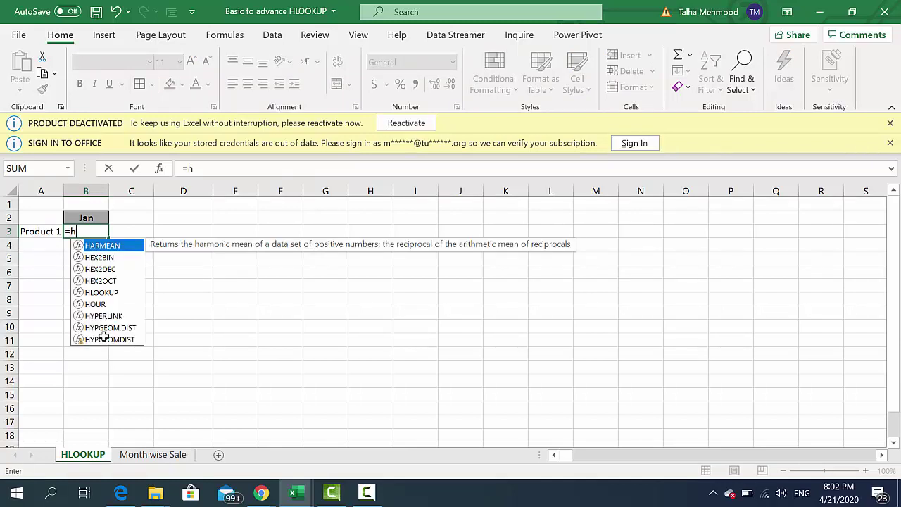
{"action": "type", "text": "loo"}
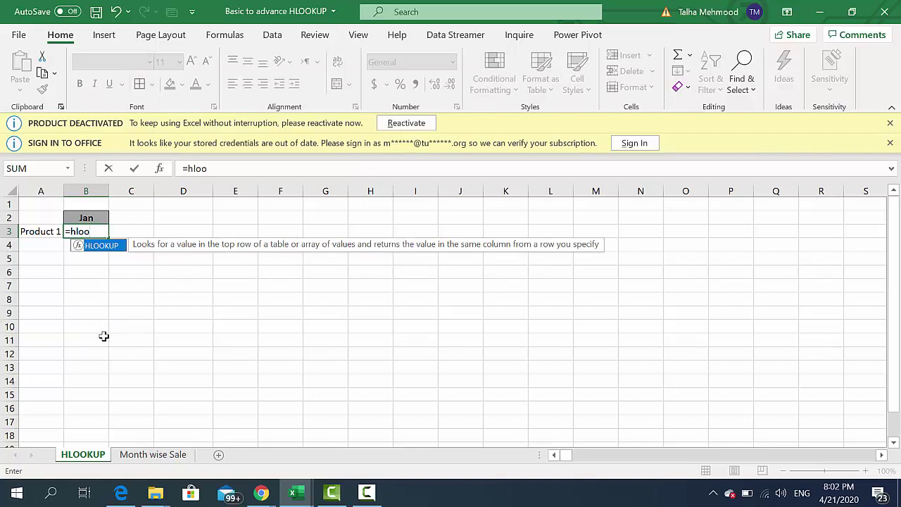
{"action": "key", "text": "Tab"}
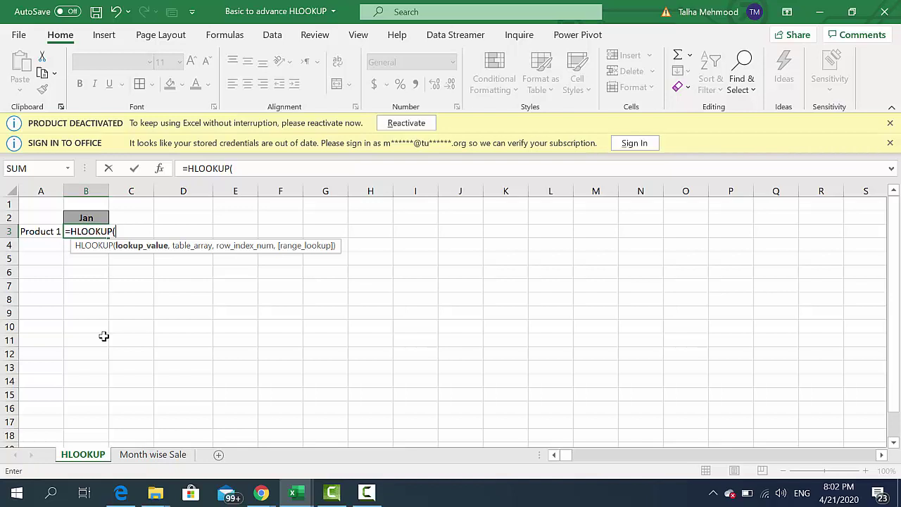
{"action": "key", "text": "Left"}
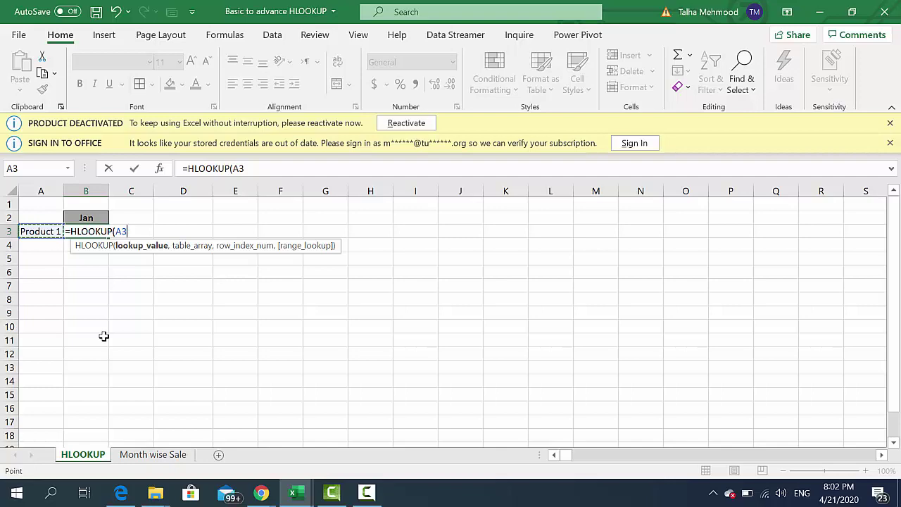
{"action": "type", "text": ","}
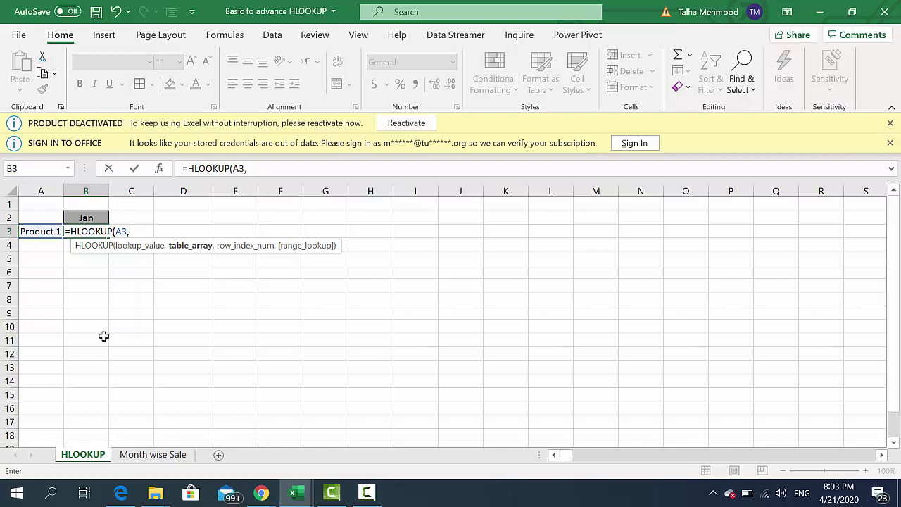
{"action": "key", "text": "ctrl+Page_Down"}
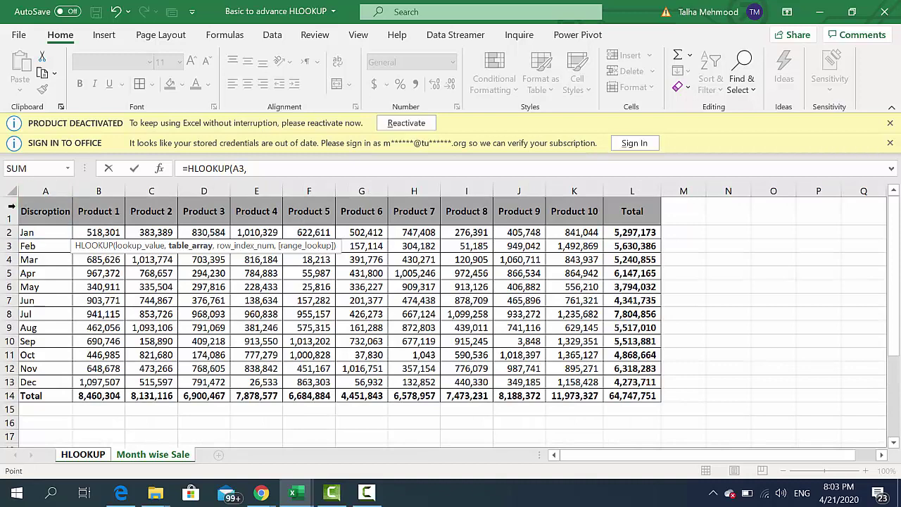
- Select rows 1 to 14 of Month wise Sale as the HLOOKUP table array
{"action": "left_click", "coordinate": [7, 210]}
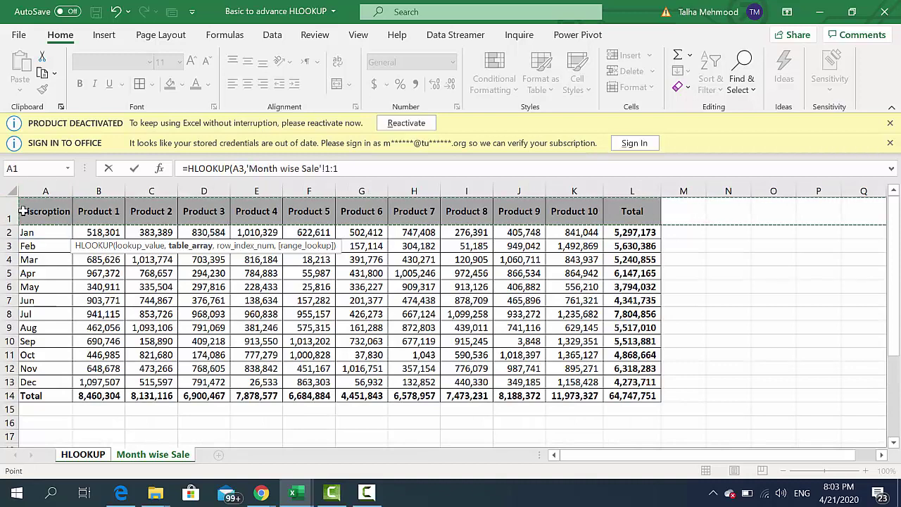
{"action": "mouse_move", "coordinate": [39, 211]}
{"action": "left_mouse_down"}
{"action": "mouse_move", "coordinate": [628, 211]}
{"action": "mouse_move", "coordinate": [638, 397]}
{"action": "left_mouse_up"}
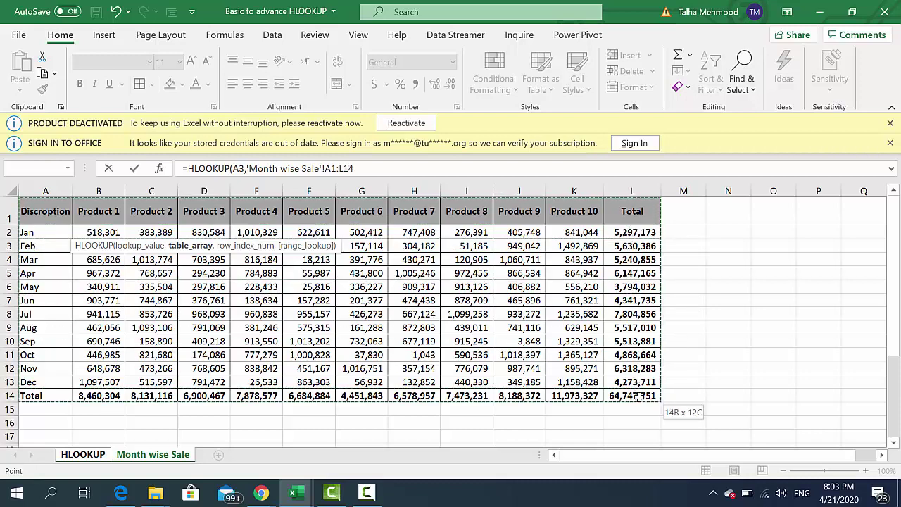
{"action": "left_click", "coordinate": [4, 215]}
{"action": "left_click_drag", "start_coordinate": [6, 216], "coordinate": [8, 232]}
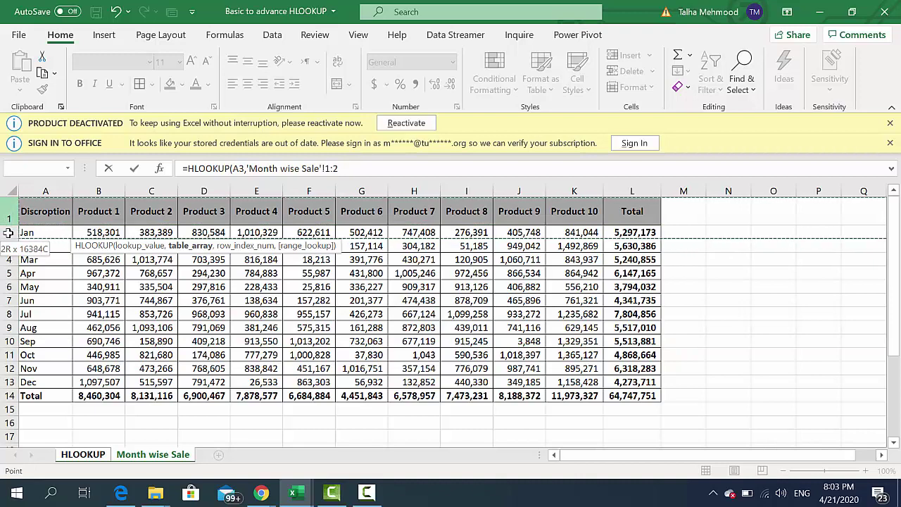
{"action": "left_click_drag", "start_coordinate": [8, 233], "coordinate": [6, 270]}
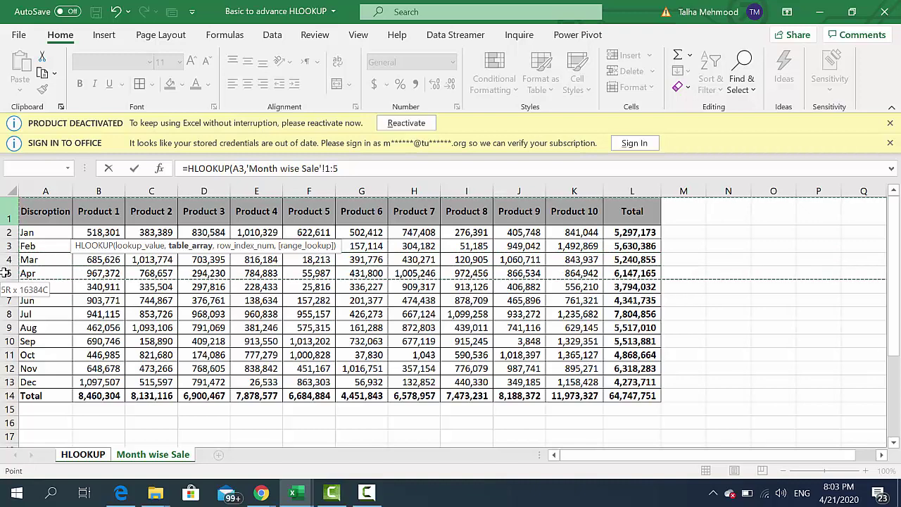
{"action": "left_click_drag", "start_coordinate": [5, 270], "coordinate": [6, 314]}
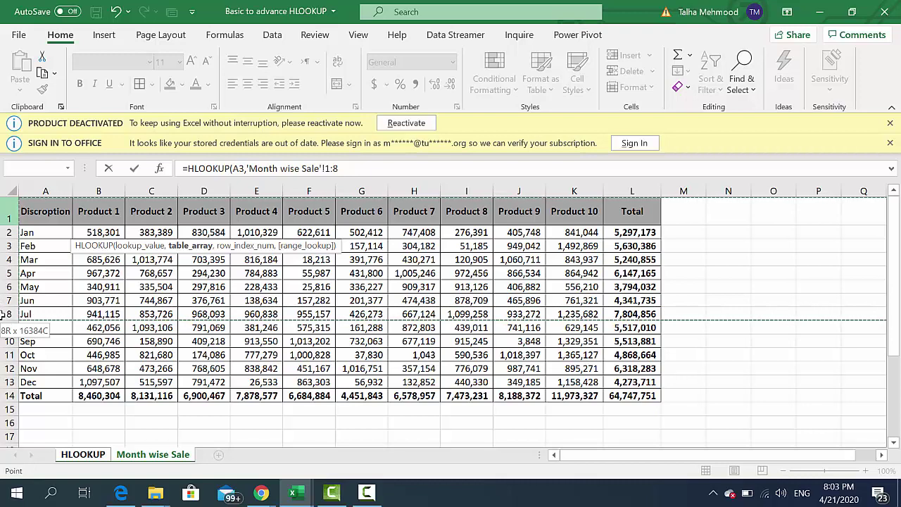
{"action": "mouse_move", "coordinate": [5, 314]}
{"action": "left_mouse_down"}
{"action": "mouse_move", "coordinate": [4, 301]}
{"action": "mouse_move", "coordinate": [4, 396]}
{"action": "left_mouse_up"}
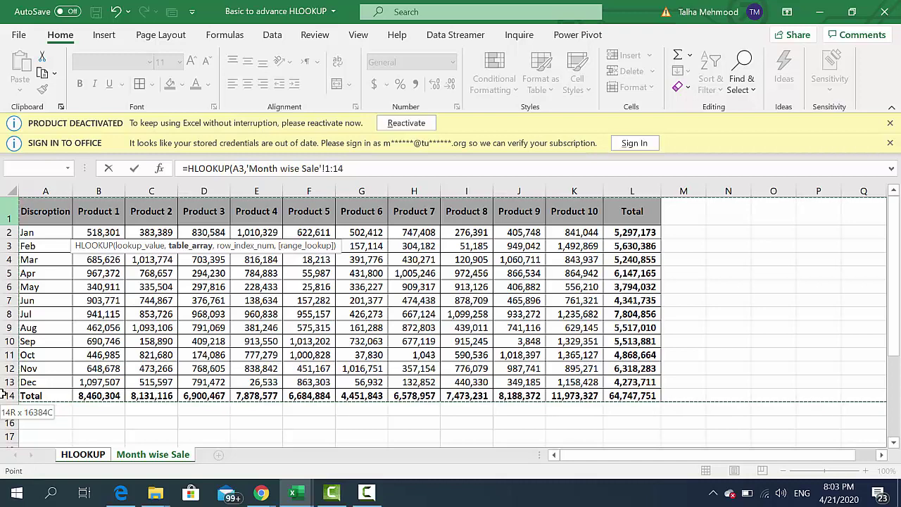
{"action": "left_click_drag", "start_coordinate": [4, 396], "coordinate": [4, 396]}
- Add row index 2 and FALSE as the exact-match argument
{"action": "type", "text": ","}
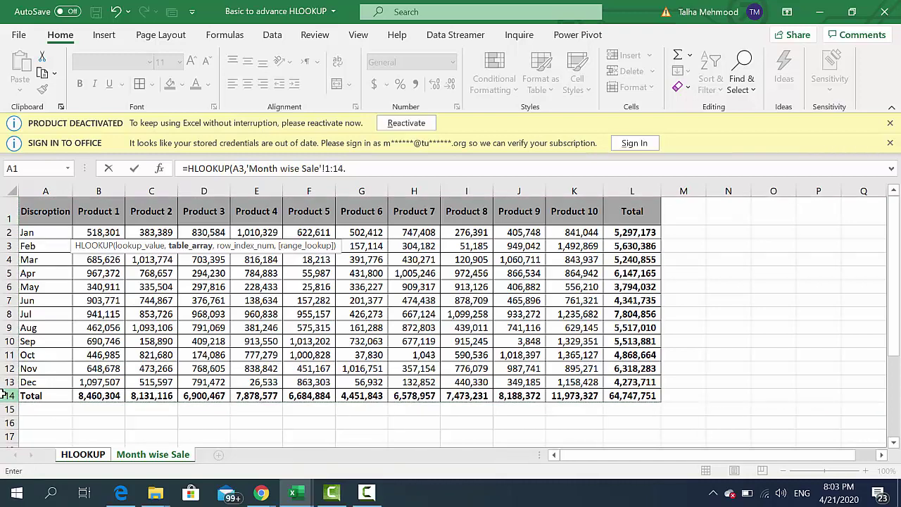
{"action": "key", "text": "BackSpace"}
{"action": "type", "text": ","}
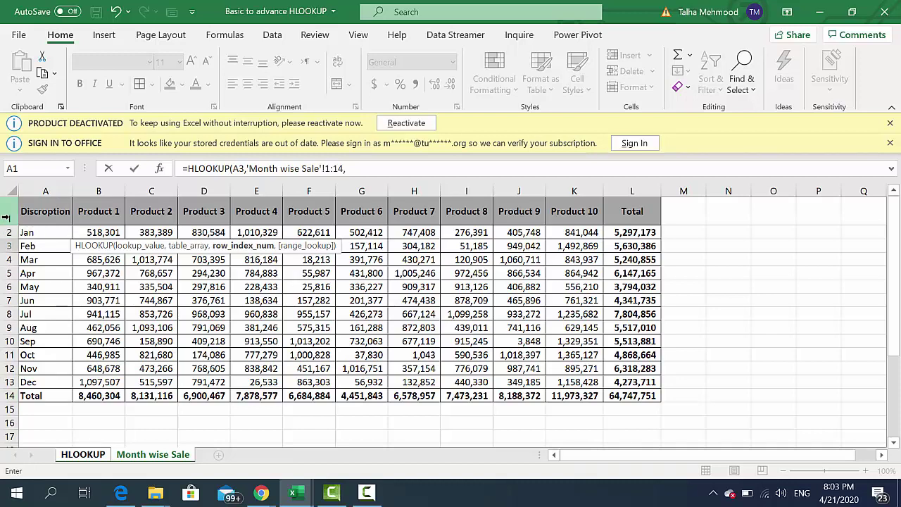
{"action": "type", "text": "2"}
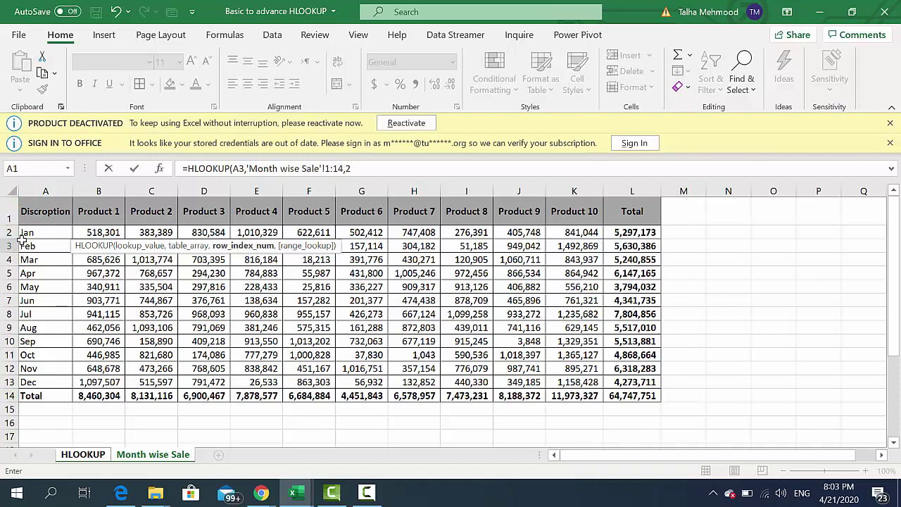
{"action": "type", "text": ","}
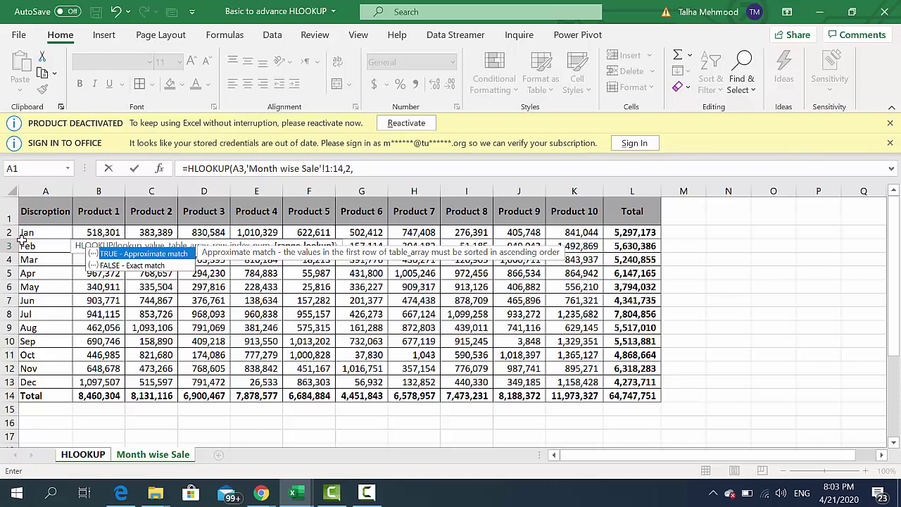
{"action": "key", "text": "Down"}
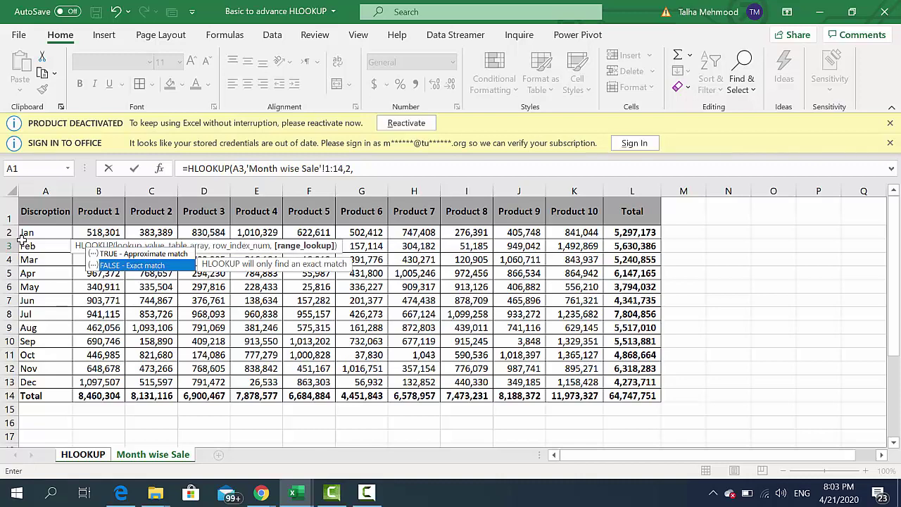
{"action": "key", "text": "Tab"}
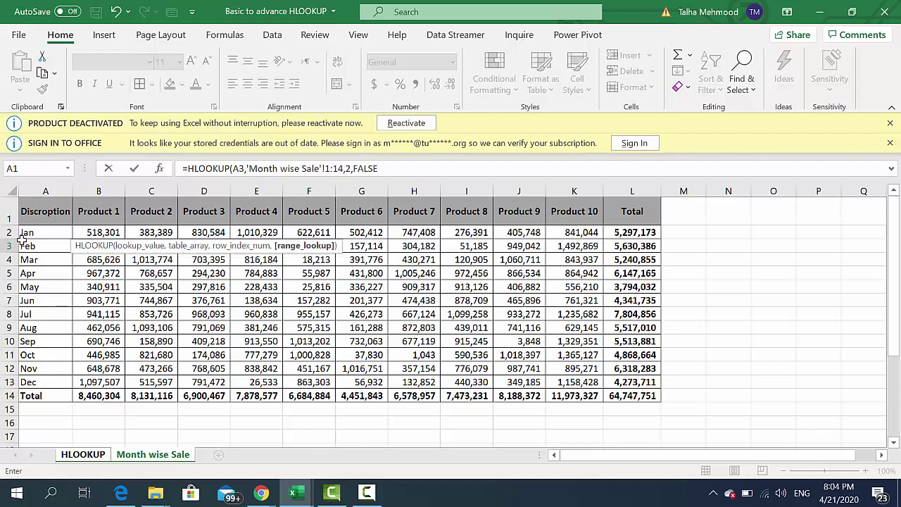
- Close and commit the HLOOKUP, then give B3 thousands separators with no decimals
{"action": "type", "text": ")"}
{"action": "key", "text": "Return"}
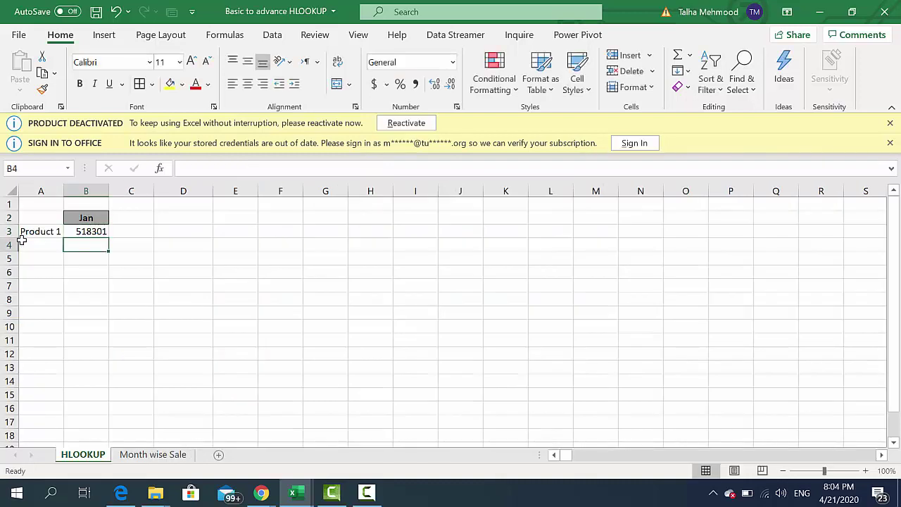
{"action": "key", "text": "Up"}
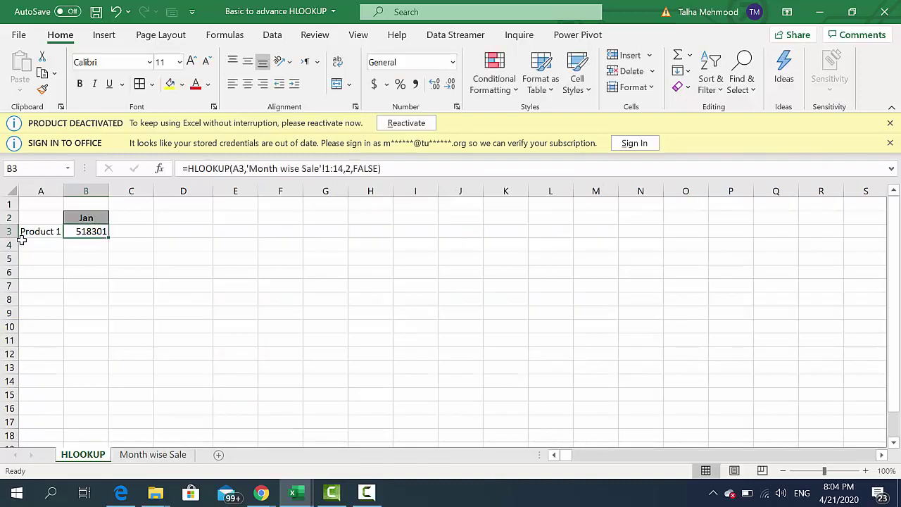
{"action": "key", "text": "alt+h"}
{"action": "key", "text": "k"}
{"action": "key", "text": "alt+h"}
{"action": "key", "text": "9"}
{"action": "key", "text": "alt+h"}
{"action": "key", "text": "9"}
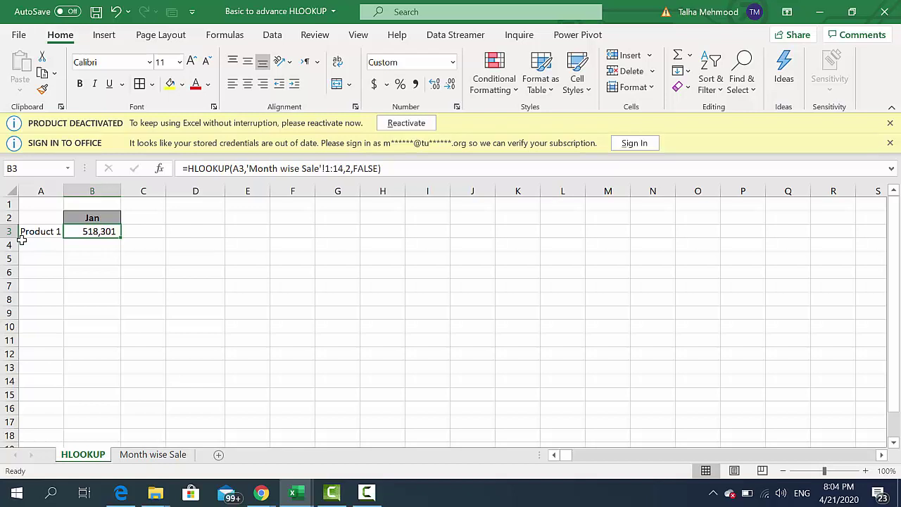
- Change the product in A3 to Product 5
{"action": "key", "text": "Left"}
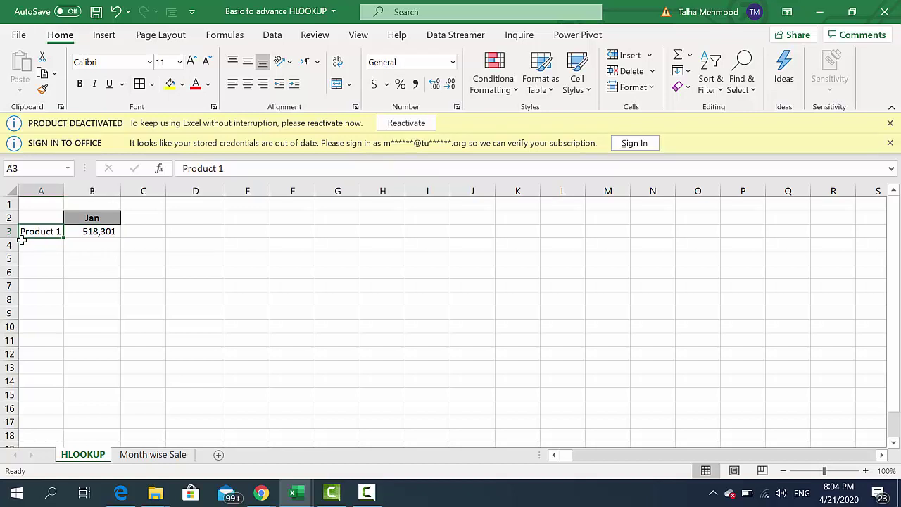
{"action": "key", "text": "F2"}
{"action": "key", "text": "BackSpace"}
{"action": "type", "text": "5"}
{"action": "key", "text": "Return"}
{"action": "key", "text": "Right"}
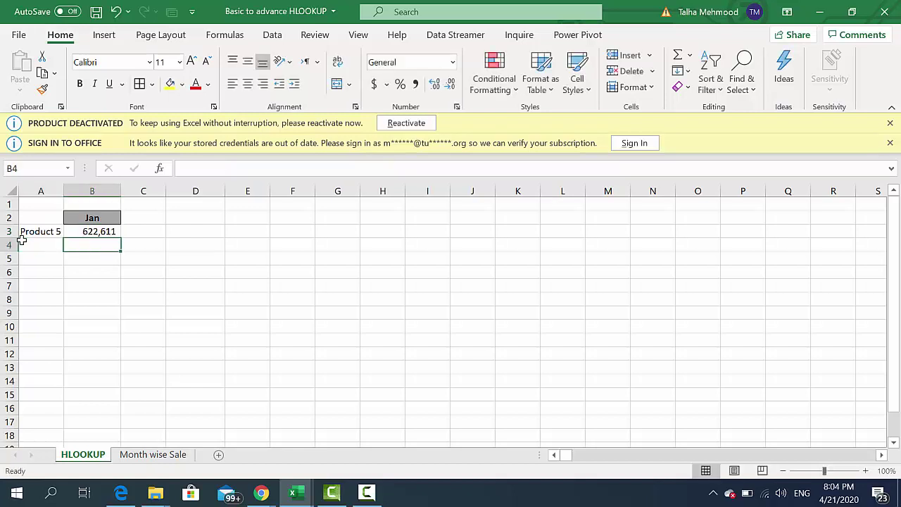
{"action": "key", "text": "Up"}
- Verify Product 5's January value in the Month wise Sale source data
{"action": "key", "text": "ctrl+bracketleft"}
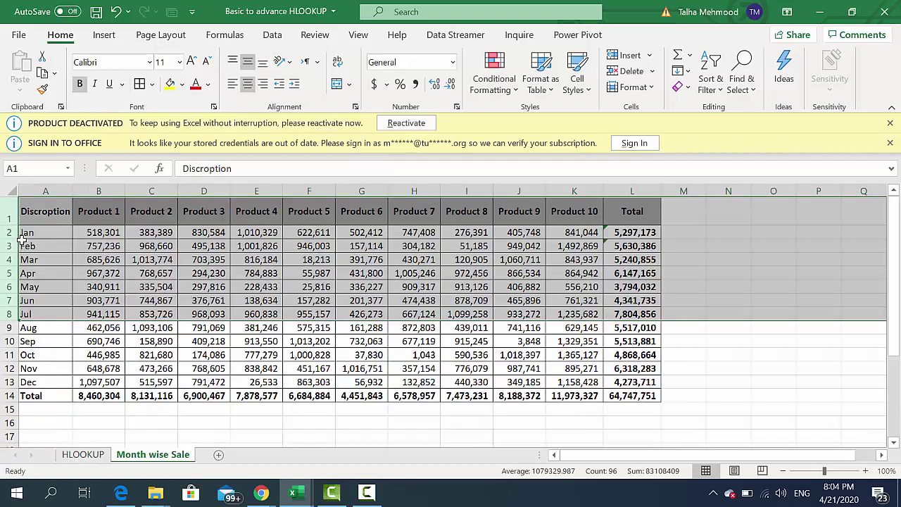
{"action": "key", "text": "Right"}
{"action": "key", "text": "Down"}
{"action": "key", "text": "Right"}
{"action": "key", "text": "Right"}
{"action": "key", "text": "Right"}
{"action": "key", "text": "Right"}
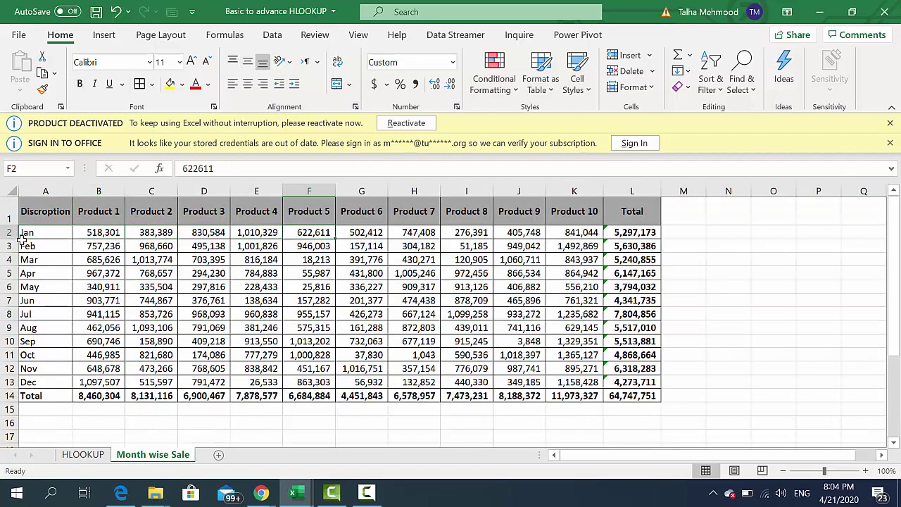
{"action": "key", "text": "ctrl+Page_Up"}
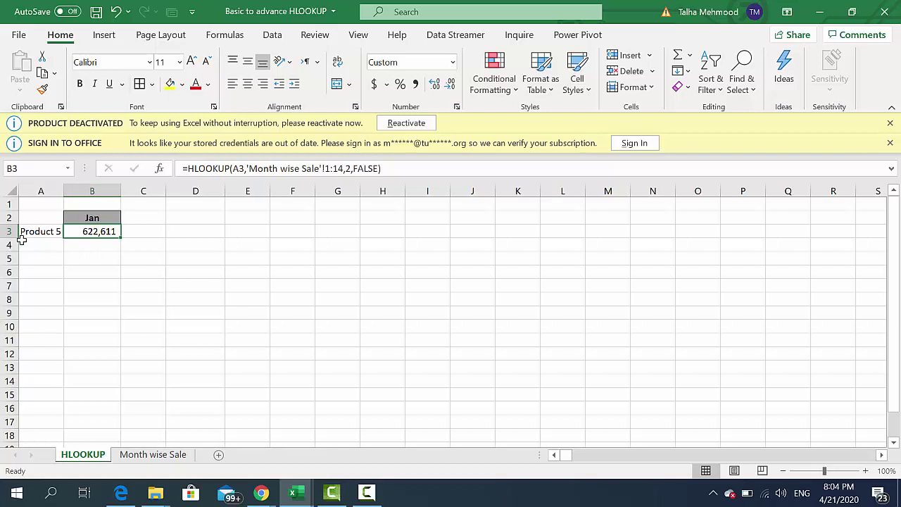
- Change A3 to Product 8 so B3 returns 276,391
{"action": "key", "text": "Left"}
{"action": "key", "text": "Right"}
{"action": "key", "text": "Left"}
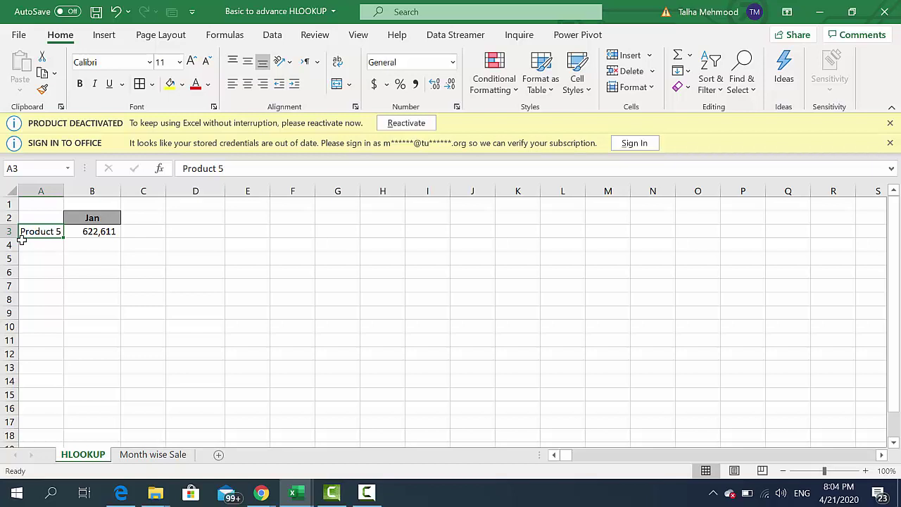
{"action": "key", "text": "F2"}
{"action": "key", "text": "BackSpace"}
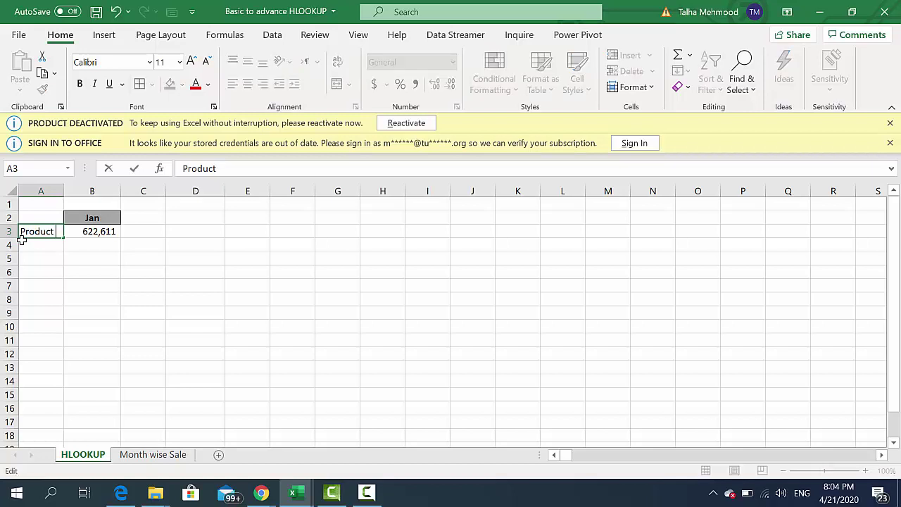
{"action": "type", "text": "8"}
{"action": "key", "text": "ctrl+Return"}
{"action": "key", "text": "Return"}
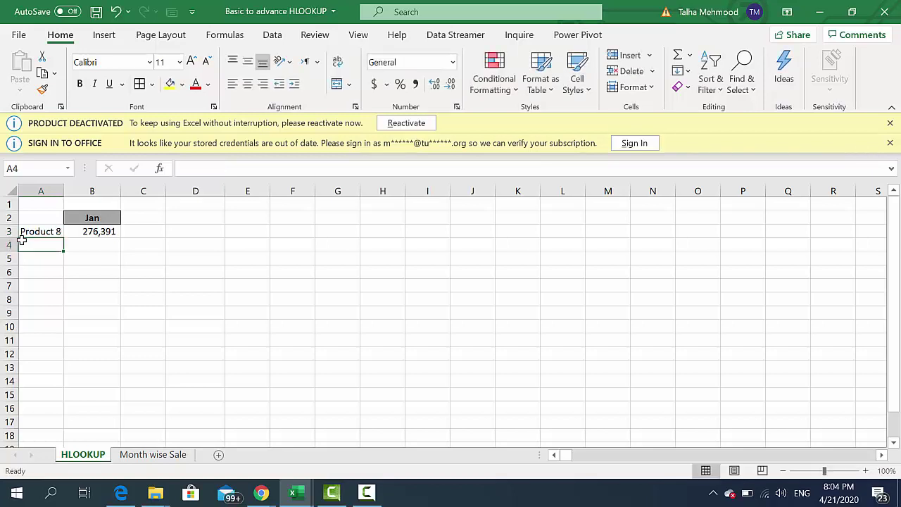
- Copy the Jan header into C2 and rename it Feb
{"action": "key", "text": "Up"}
{"action": "key", "text": "Right"}
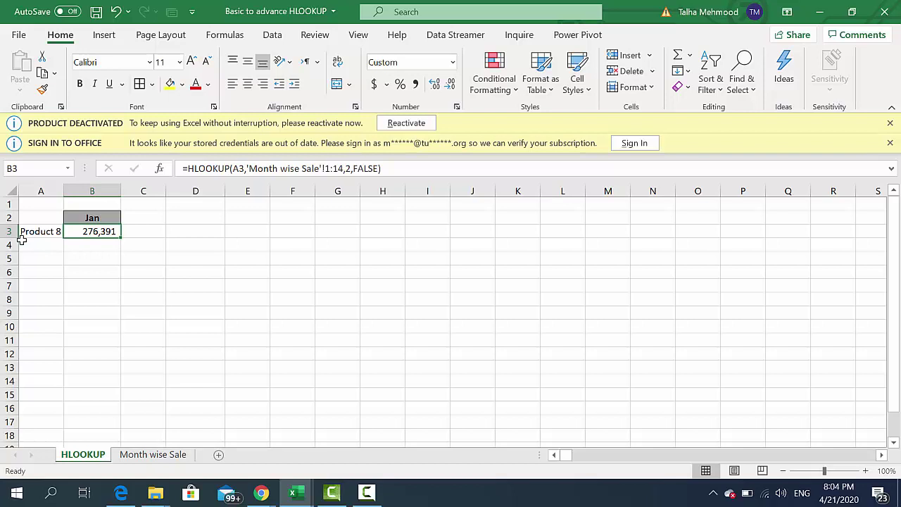
{"action": "key", "text": "Up"}
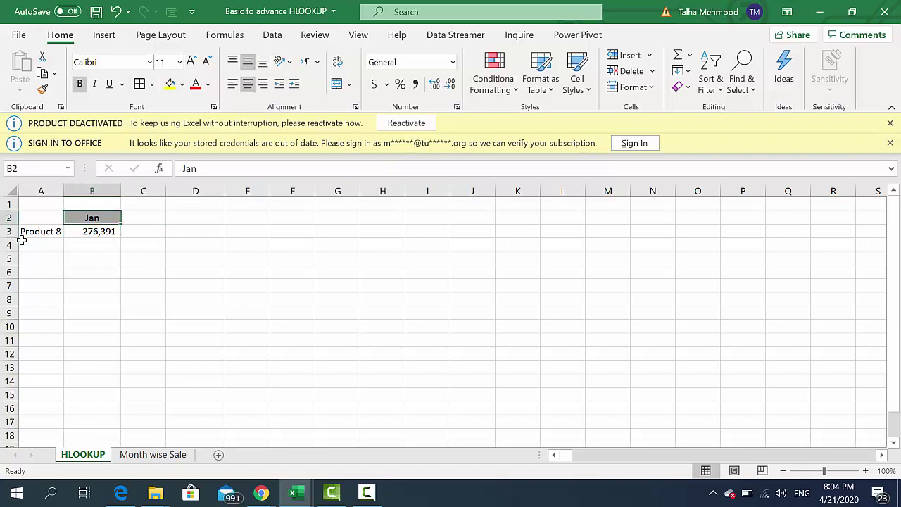
{"action": "key", "text": "ctrl+c"}
{"action": "key", "text": "Right"}
{"action": "key", "text": "Return"}
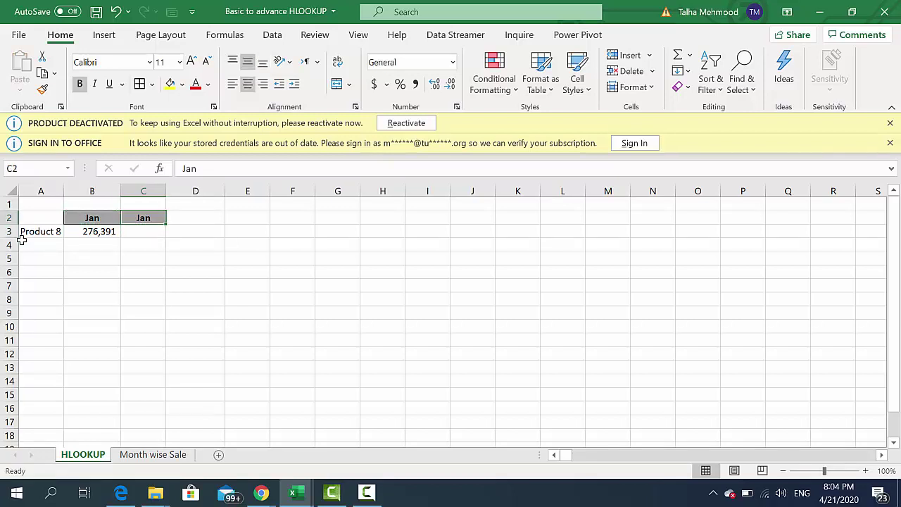
{"action": "type", "text": "Feb"}
{"action": "key", "text": "Return"}
- Start =HLOOKUP(A3, in C3, replacing a mistaken VLOOKUP, and go to Month wise Sale
{"action": "type", "text": "="}
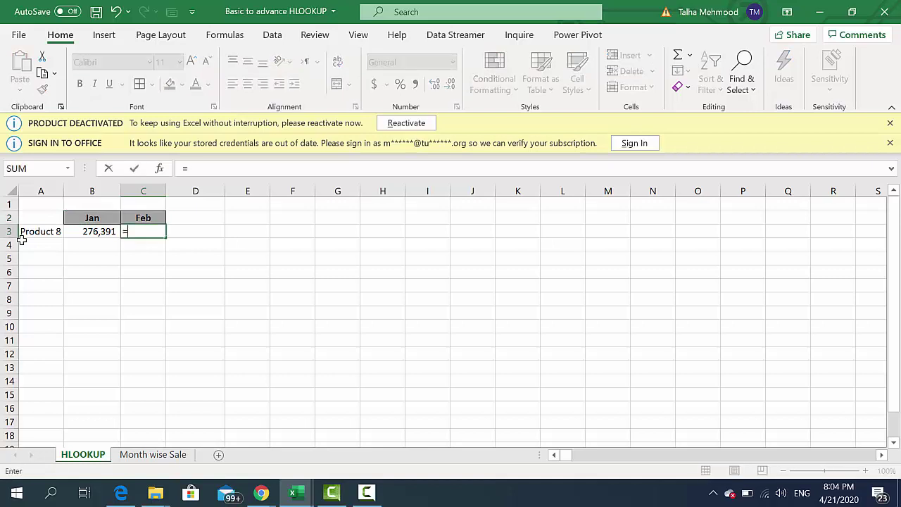
{"action": "type", "text": "vlo"}
{"action": "key", "text": "Tab"}
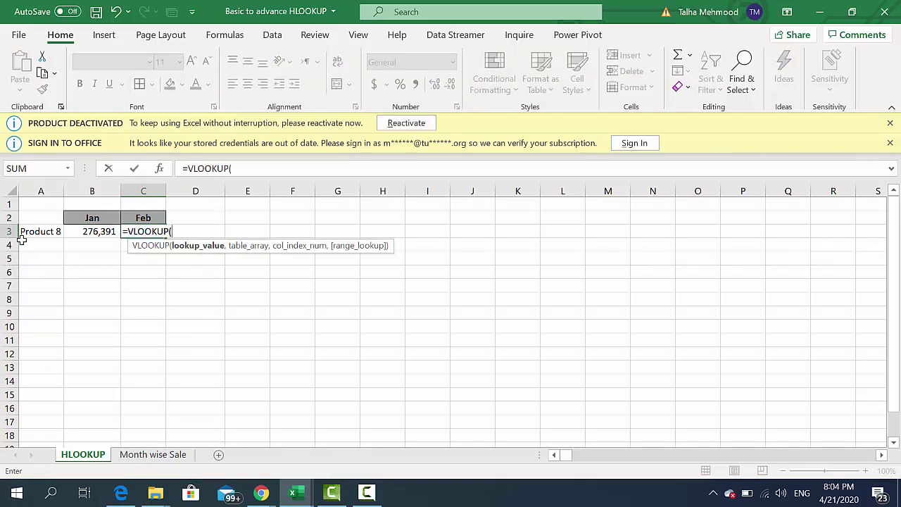
{"action": "key", "text": "Escape"}
{"action": "type", "text": "=h"}
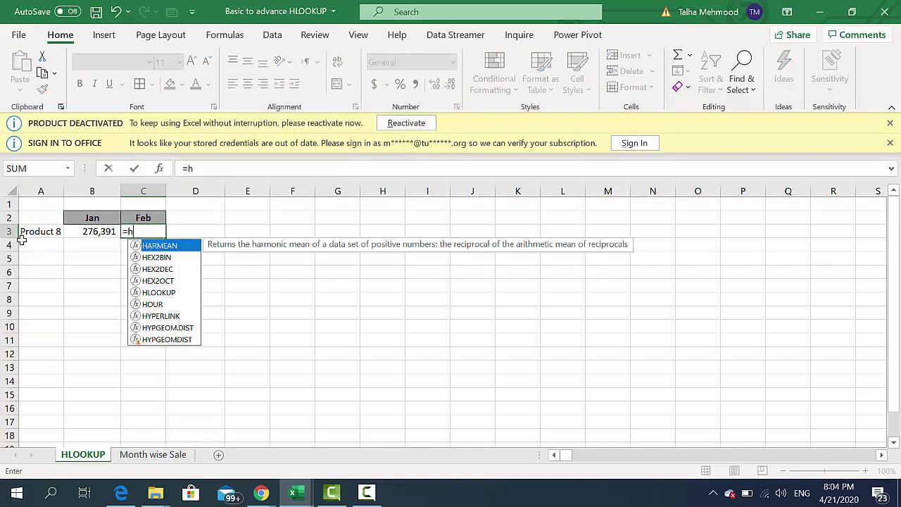
{"action": "type", "text": "lo"}
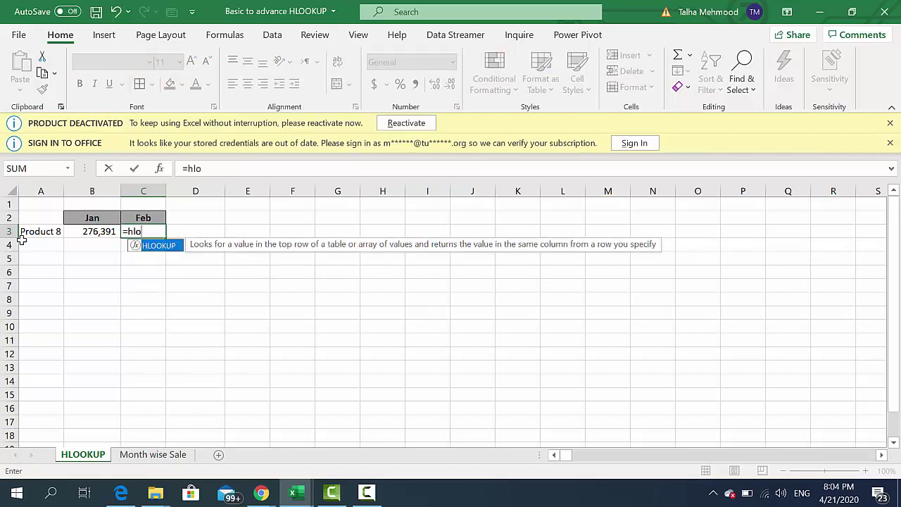
{"action": "key", "text": "Tab"}
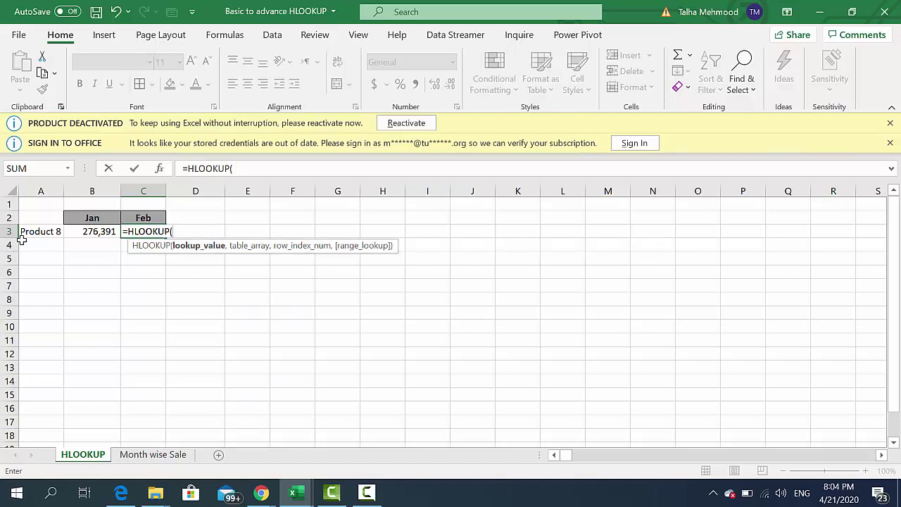
{"action": "left_click", "coordinate": [21, 239]}
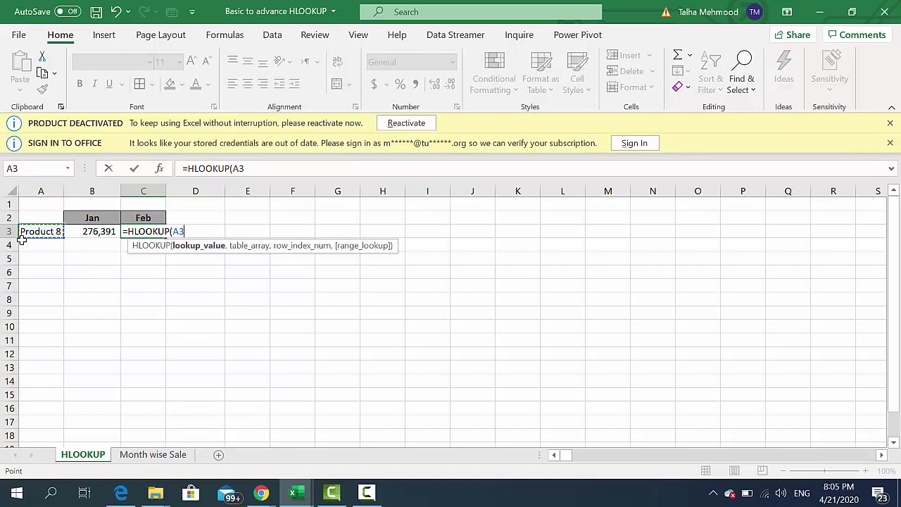
{"action": "type", "text": ","}
{"action": "key", "text": "ctrl+Page_Down"}
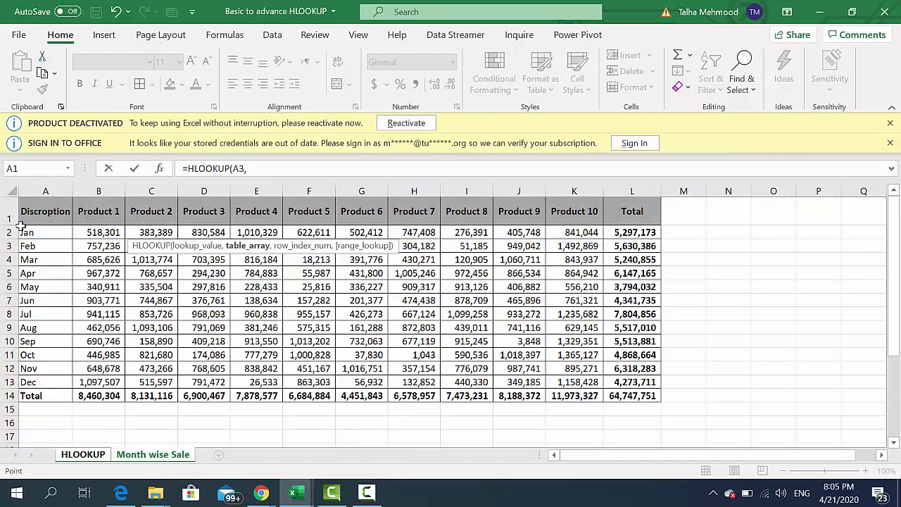
- Select rows 1 to 14 of Month wise Sale as the Feb lookup's table array
{"action": "left_click", "coordinate": [7, 210]}
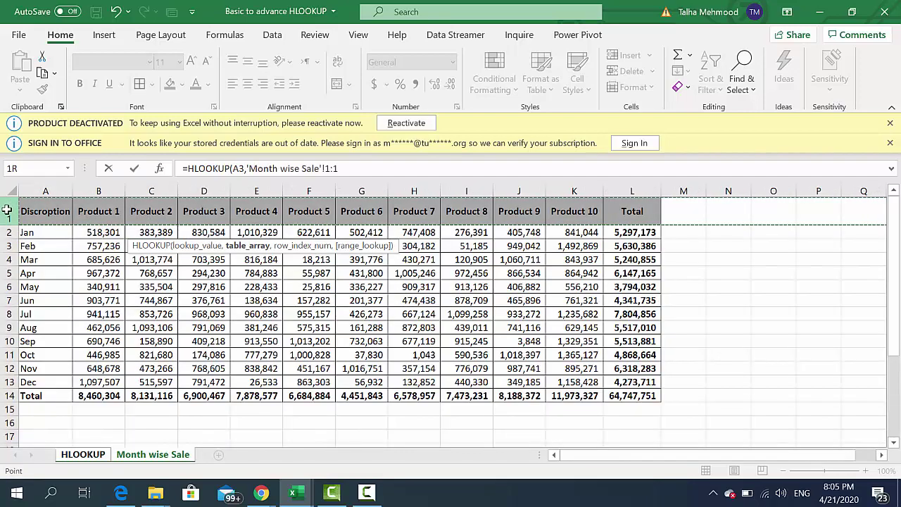
{"action": "left_click", "coordinate": [34, 210]}
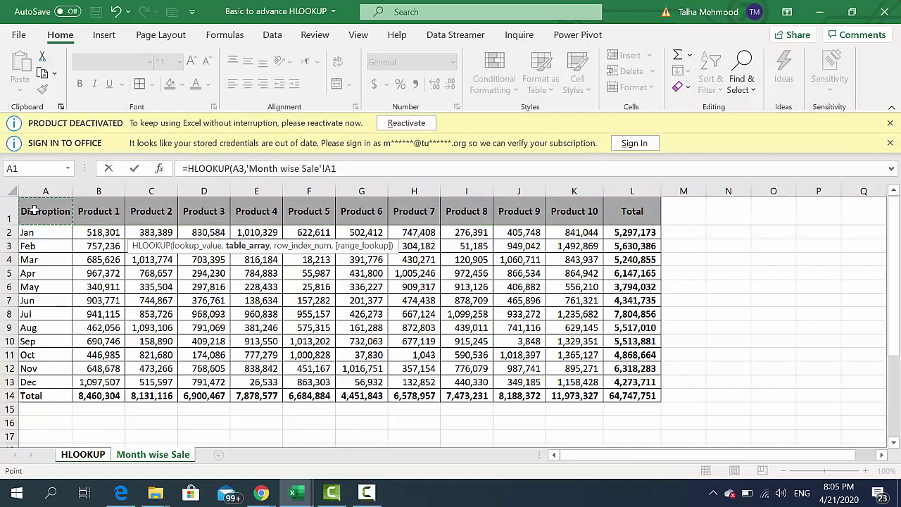
{"action": "left_click_drag", "start_coordinate": [33, 210], "coordinate": [648, 274]}
{"action": "left_click", "coordinate": [3, 222]}
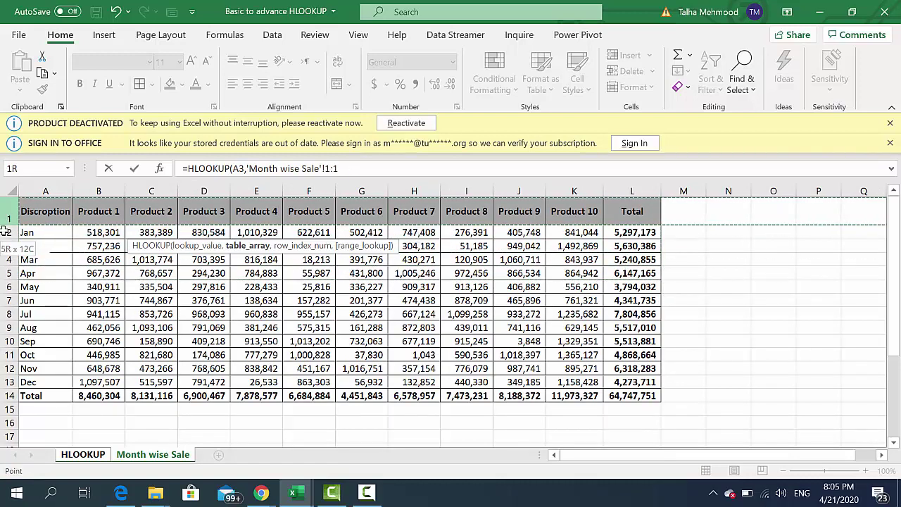
{"action": "left_click_drag", "start_coordinate": [5, 232], "coordinate": [2, 400]}
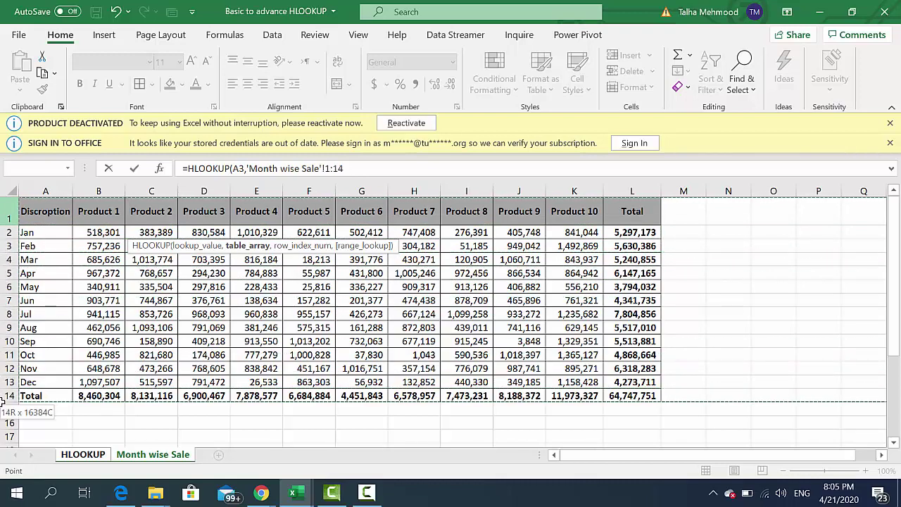
- Add row index 3 and FALSE, then commit so C3 returns 51185
{"action": "type", "text": ",3,"}
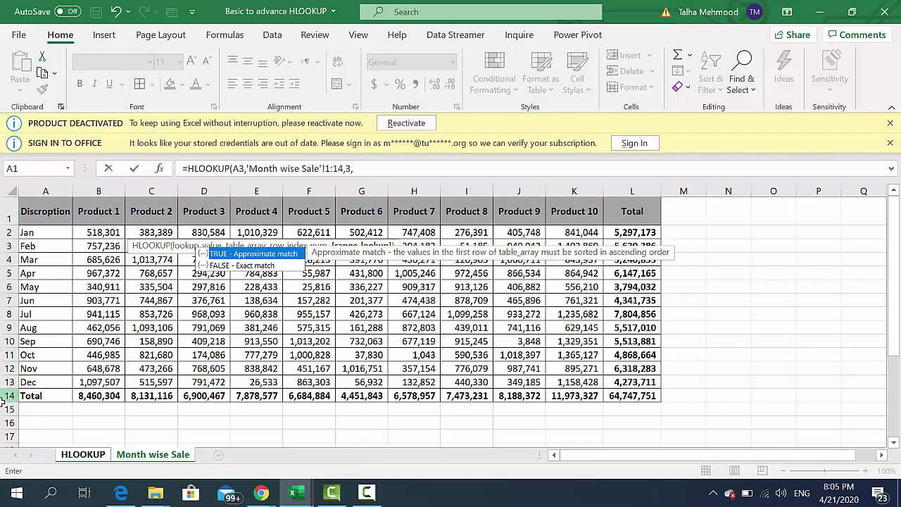
{"action": "key", "text": "BackSpace"}
{"action": "key", "text": "BackSpace"}
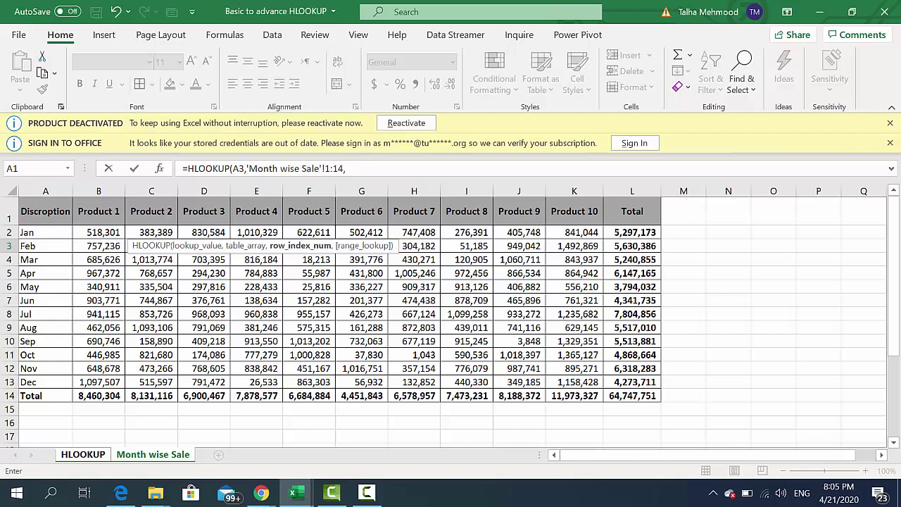
{"action": "type", "text": "3,"}
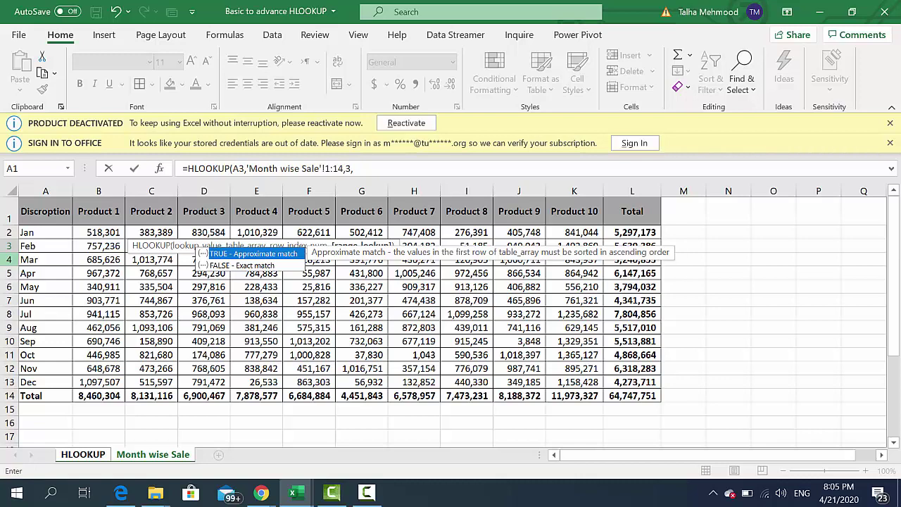
{"action": "key", "text": "Down"}
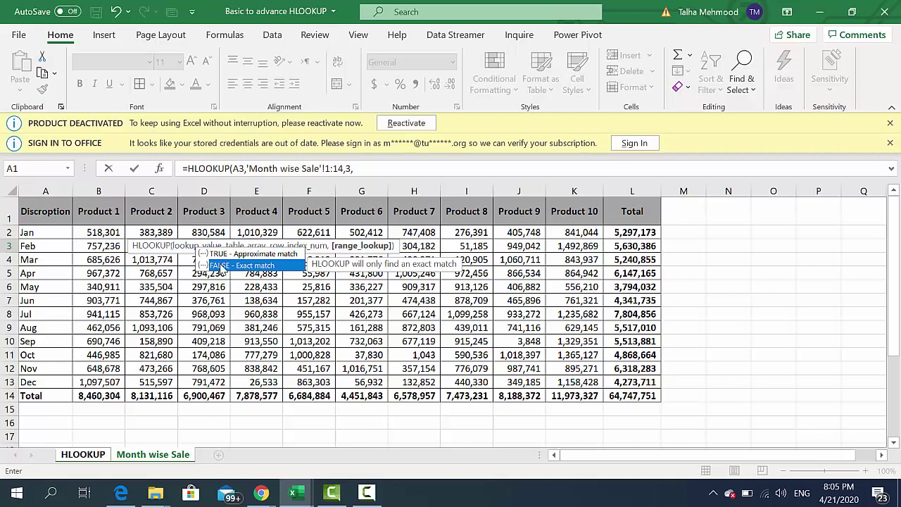
{"action": "key", "text": "Tab"}
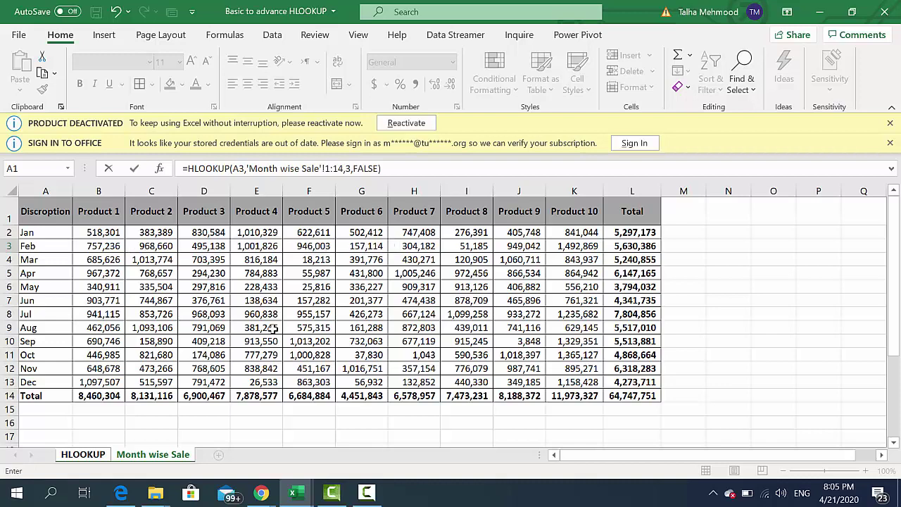
{"action": "key", "text": "Return"}
- Apply comma style to C3 and remove its decimal places
{"action": "key", "text": "Up"}
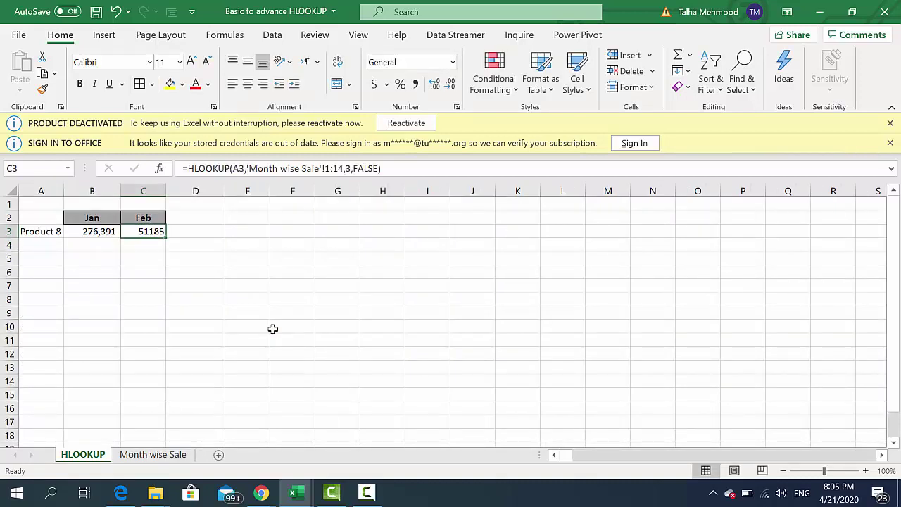
{"action": "key", "text": "alt+h"}
{"action": "key", "text": "k"}
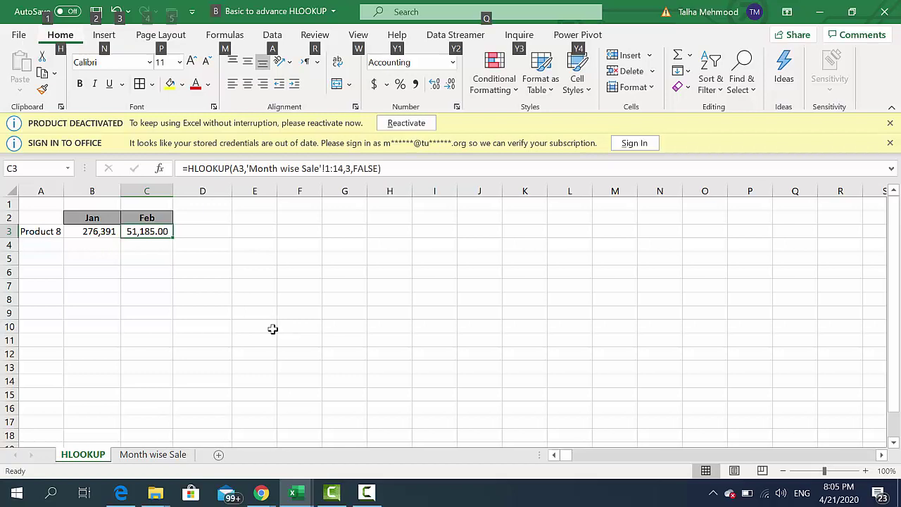
{"action": "key", "text": "alt+h"}
{"action": "key", "text": "9"}
{"action": "key", "text": "alt+h"}
{"action": "key", "text": "9"}
- Change A3 to Product 5, then Product 3, so the lookups return 830,584 and 495,138
{"action": "key", "text": "Left"}
{"action": "key", "text": "Left"}
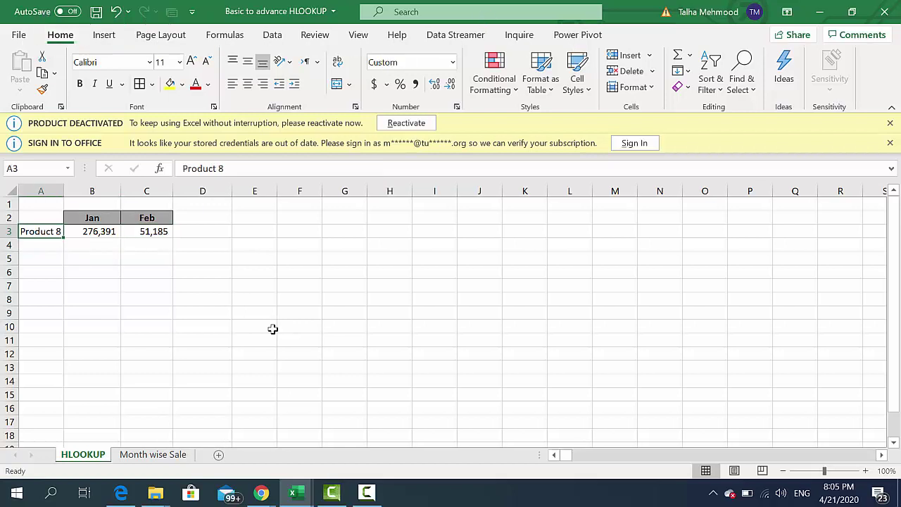
{"action": "key", "text": "F2"}
{"action": "key", "text": "BackSpace"}
{"action": "type", "text": "5"}
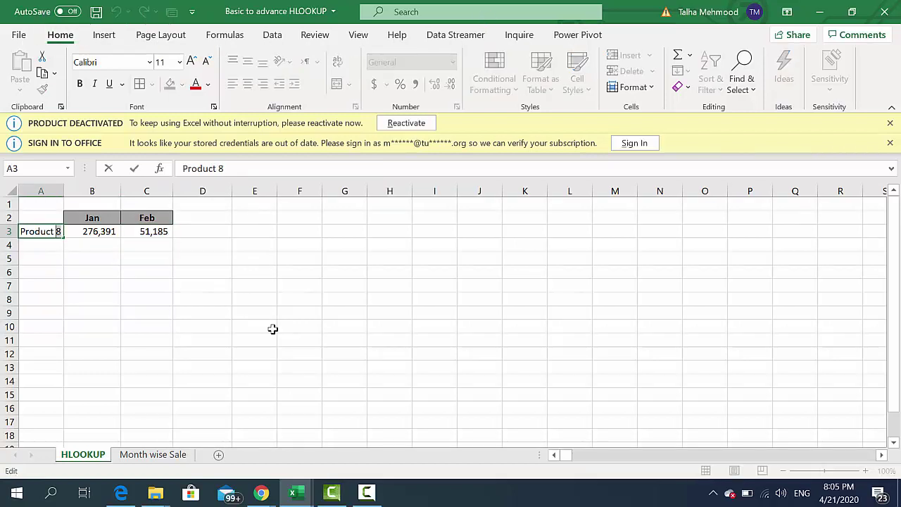
{"action": "key", "text": "ctrl+Return"}
{"action": "key", "text": "F2"}
{"action": "key", "text": "BackSpace"}
{"action": "type", "text": "3"}
{"action": "key", "text": "Return"}
- Compare the Jan and Feb lookup formulas in B3 and C3, then view Month wise Sale
{"action": "key", "text": "Up"}
{"action": "key", "text": "Right"}
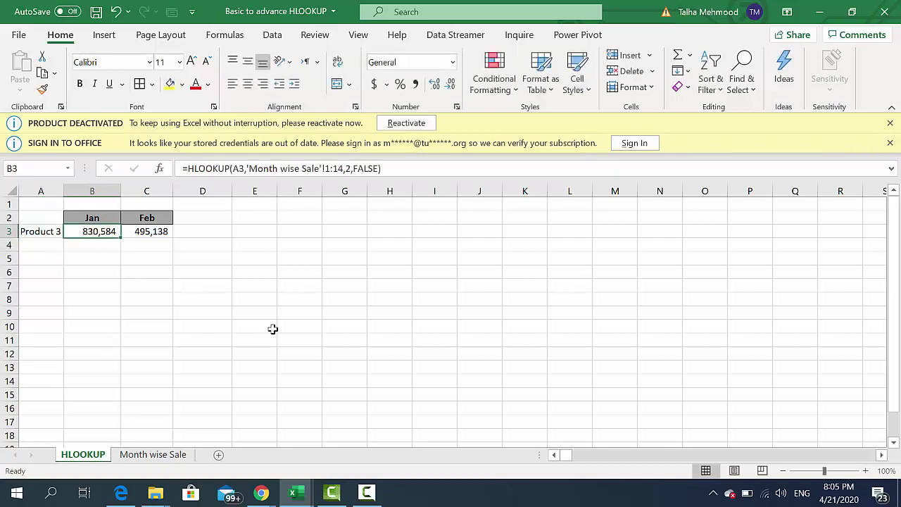
{"action": "key", "text": "Right"}
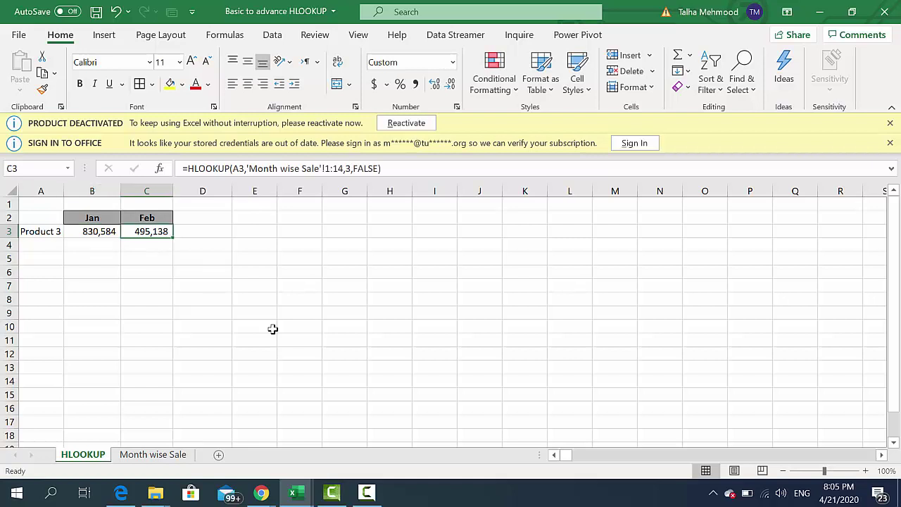
{"action": "key", "text": "Right"}
{"action": "key", "text": "Up"}
{"action": "key", "text": "Right"}
{"action": "key", "text": "Right"}
{"action": "key", "text": "Right"}
{"action": "key", "text": "Right"}
{"action": "key", "text": "Right"}
{"action": "key", "text": "Right"}
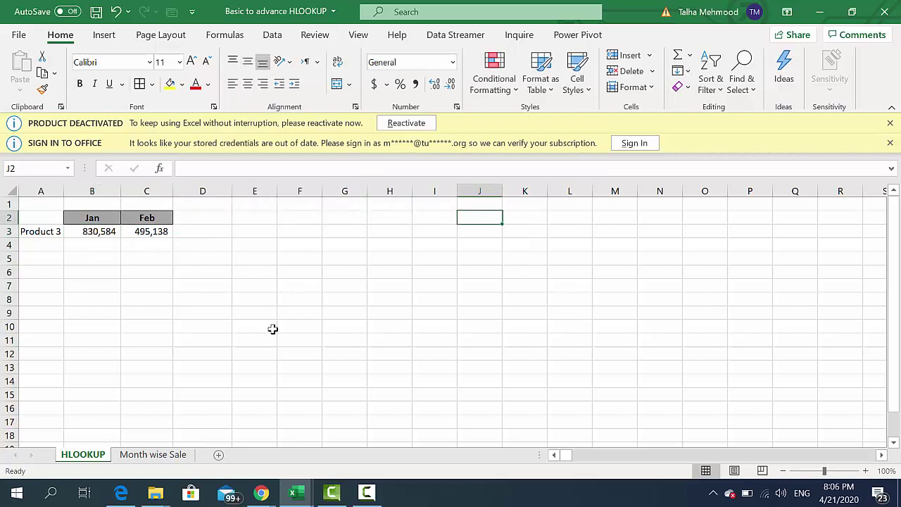
{"action": "key", "text": "Right"}
{"action": "key", "text": "Right"}
{"action": "key", "text": "Right"}
{"action": "key", "text": "Left"}
{"action": "key", "text": "Left"}
{"action": "key", "text": "Left"}
{"action": "key", "text": "Left"}
{"action": "key", "text": "ctrl+Left"}
{"action": "key", "text": "ctrl+Left"}
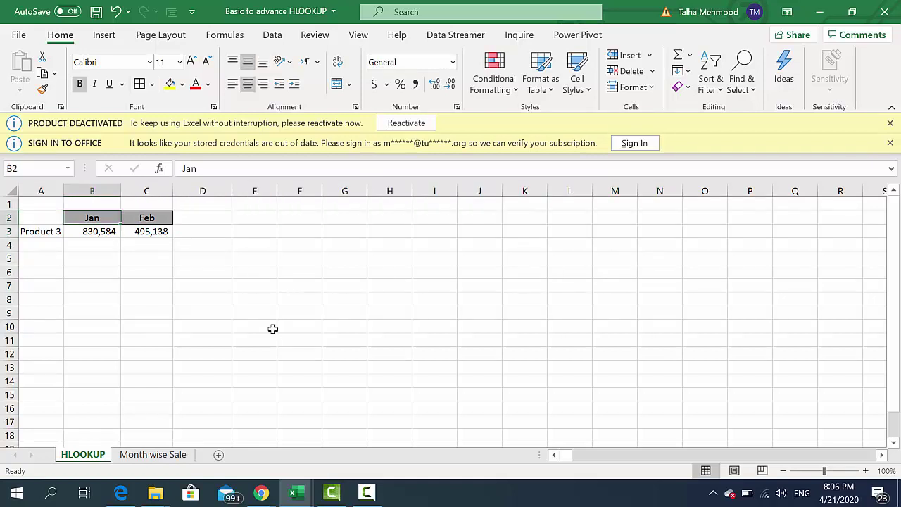
{"action": "key", "text": "Down"}
{"action": "key", "text": "Right"}
{"action": "key", "text": "Left"}
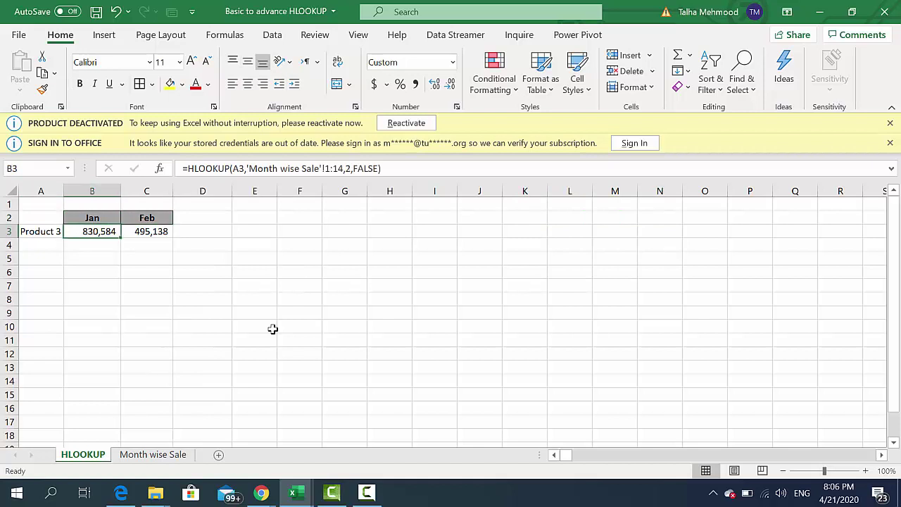
{"action": "key", "text": "Right"}
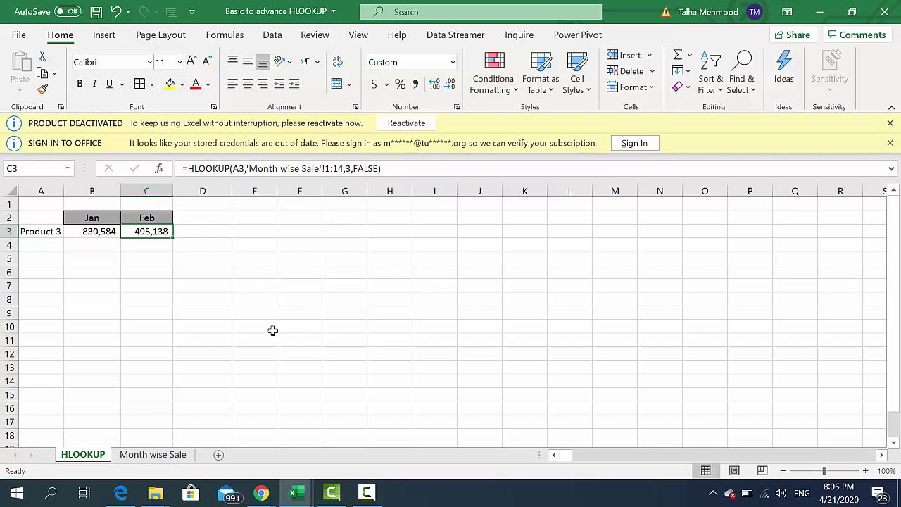
{"action": "left_click", "coordinate": [187, 456]}
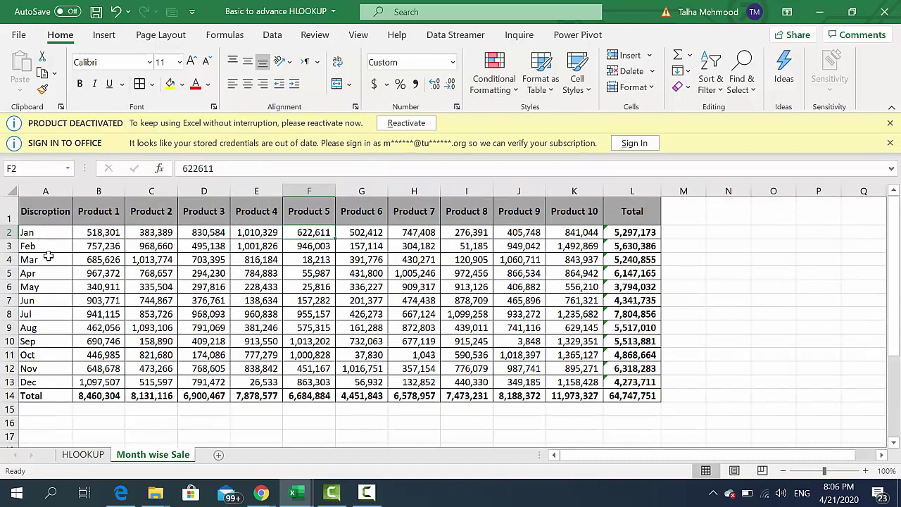
- Compare the HLOOKUP and Month wise Sale sheets, then insert a blank worksheet with Shift+F11
{"action": "left_click", "coordinate": [76, 456]}
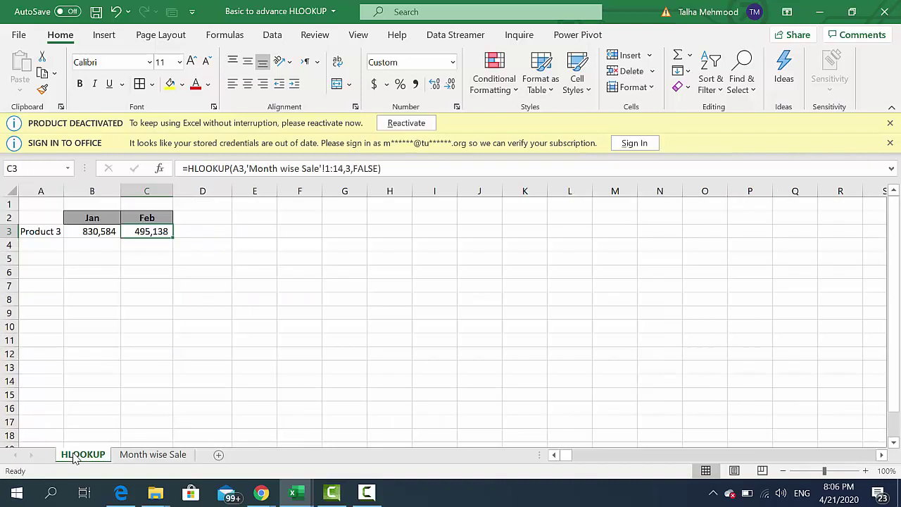
{"action": "left_click", "coordinate": [150, 455]}
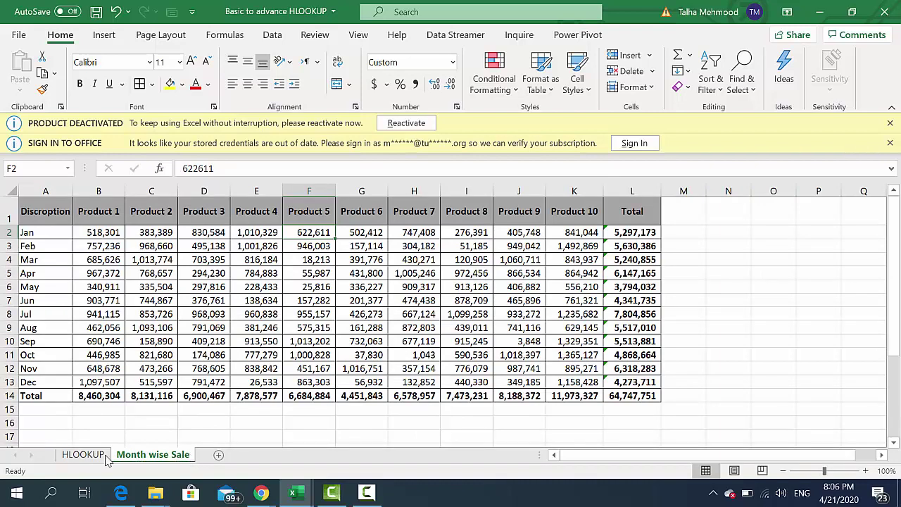
{"action": "left_click", "coordinate": [83, 456]}
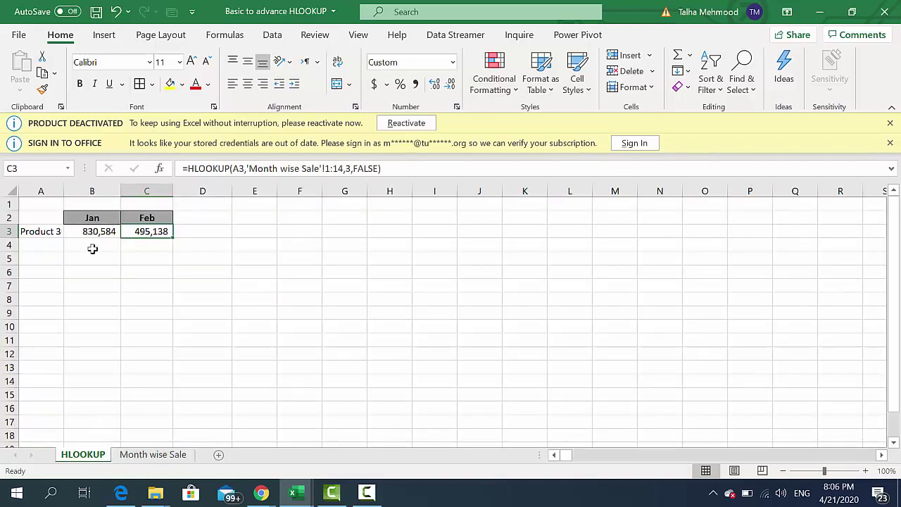
{"action": "left_click", "coordinate": [156, 455]}
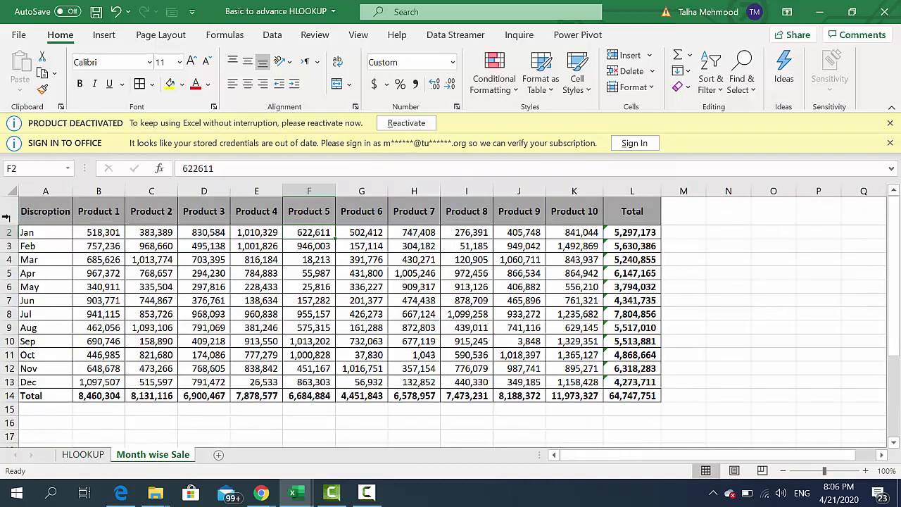
{"action": "left_click_drag", "start_coordinate": [4, 215], "coordinate": [4, 314]}
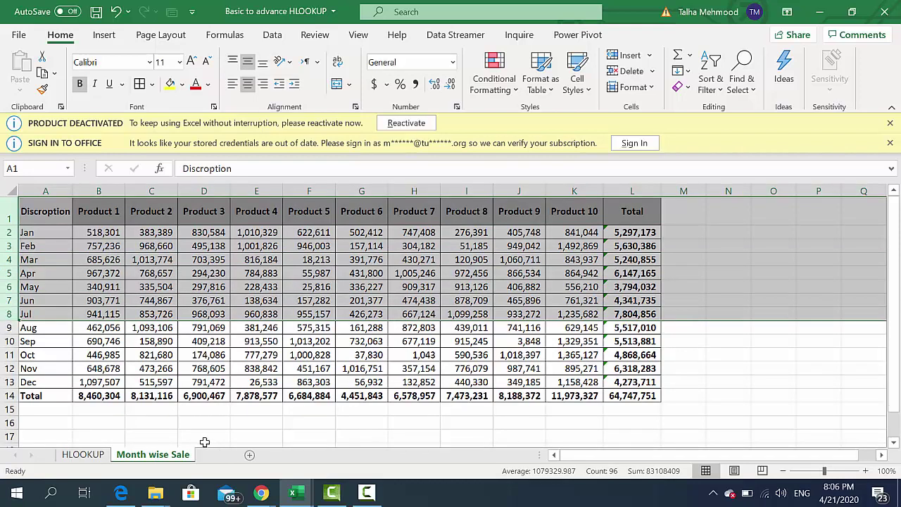
{"action": "key", "text": "shift+F11"}
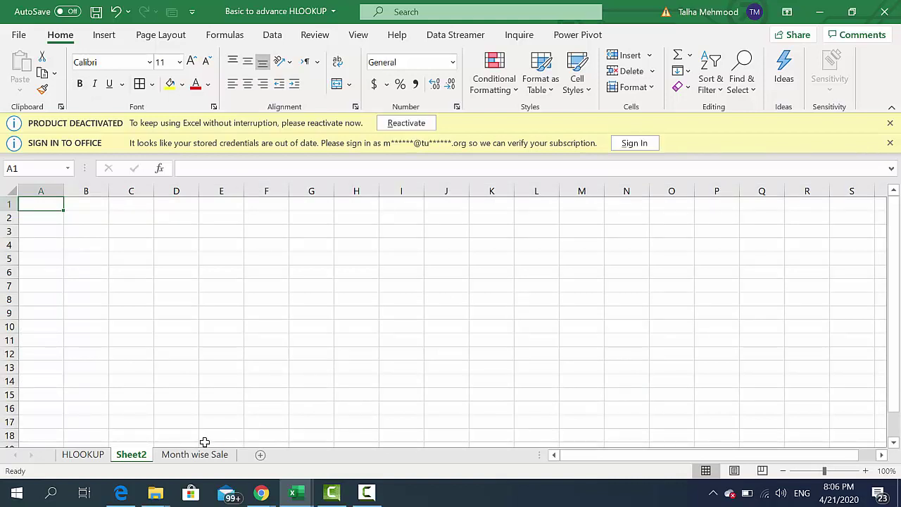
- Copy the grey Jan/Feb header cells from the HLOOKUP sheet into Sheet2 B2 and retitle B2 as Month
{"action": "left_click", "coordinate": [102, 458]}
{"action": "key", "text": "Up"}
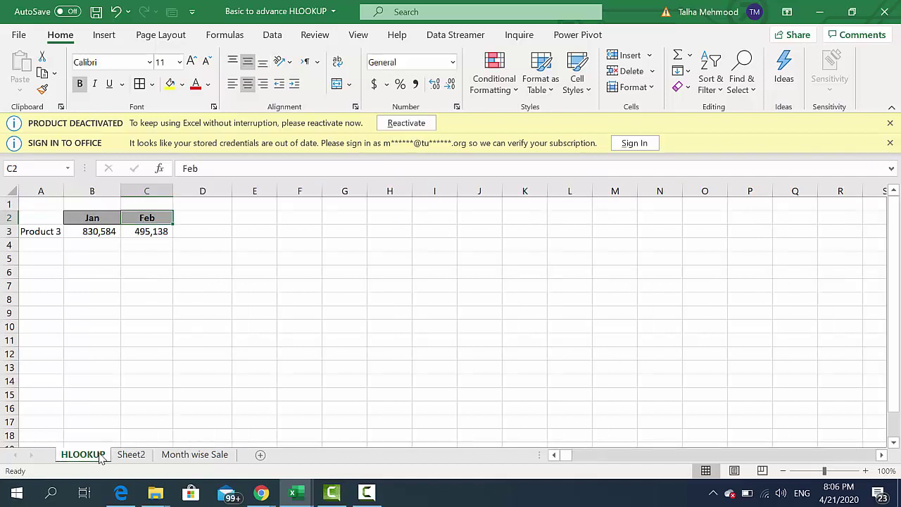
{"action": "key", "text": "Left"}
{"action": "key", "text": "ctrl+Page_Down"}
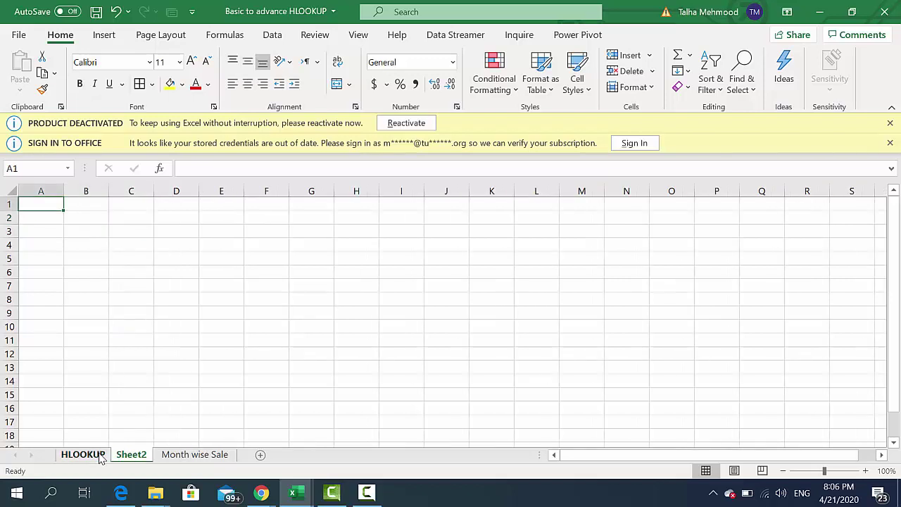
{"action": "key", "text": "ctrl+Page_Up"}
{"action": "key", "text": "ctrl+c"}
{"action": "key", "text": "ctrl+Page_Down"}
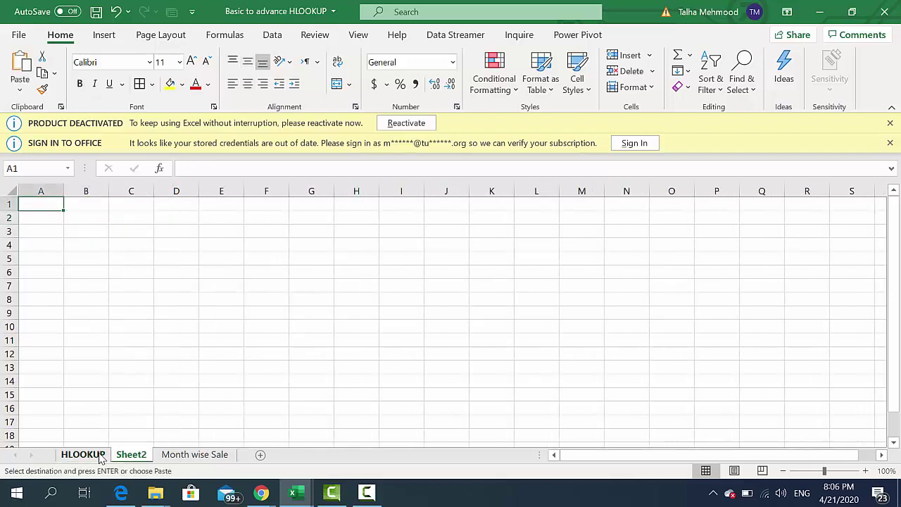
{"action": "key", "text": "Right"}
{"action": "key", "text": "Right"}
{"action": "key", "text": "Down"}
{"action": "key", "text": "Left"}
{"action": "key", "text": "Return"}
{"action": "type", "text": "Mo"}
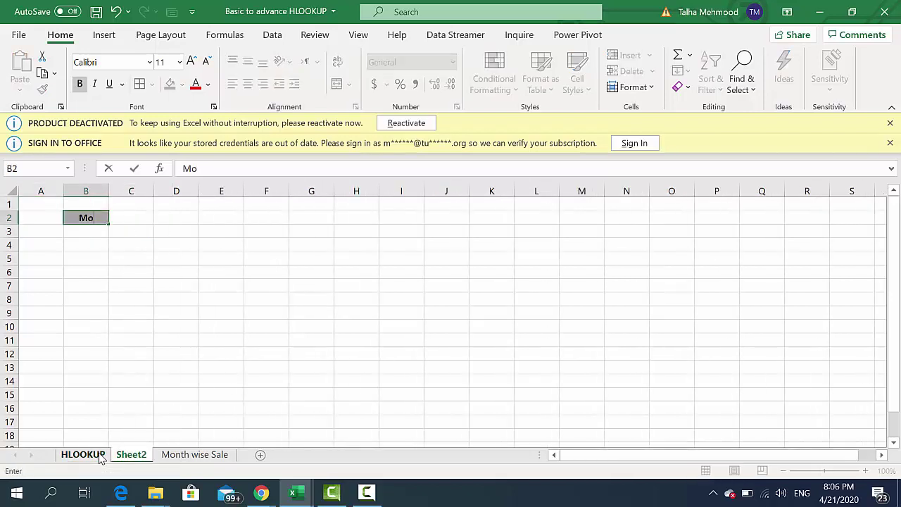
{"action": "type", "text": "nth"}
{"action": "key", "text": "Return"}
- Copy the header style into C2 and D2 and label them Product and Sale
{"action": "key", "text": "Up"}
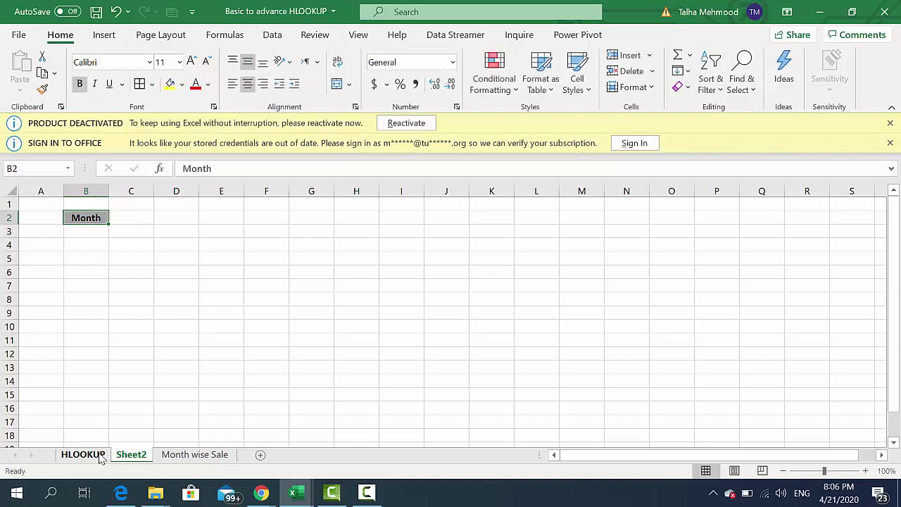
{"action": "key", "text": "ctrl+c"}
{"action": "key", "text": "Right"}
{"action": "key", "text": "Return"}
{"action": "type", "text": "Pro"}
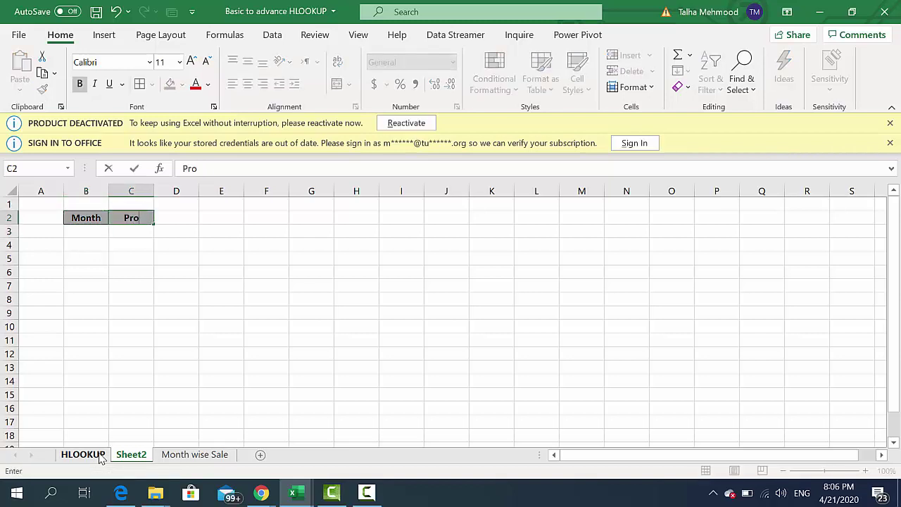
{"action": "type", "text": "duct"}
{"action": "key", "text": "Return"}
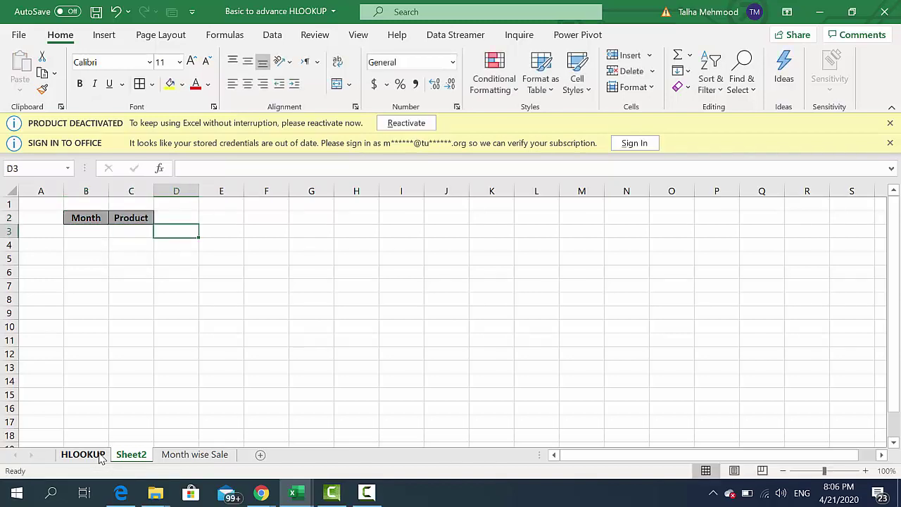
{"action": "key", "text": "Up"}
{"action": "key", "text": "ctrl+c"}
{"action": "key", "text": "Right"}
{"action": "key", "text": "Return"}
{"action": "type", "text": "S"}
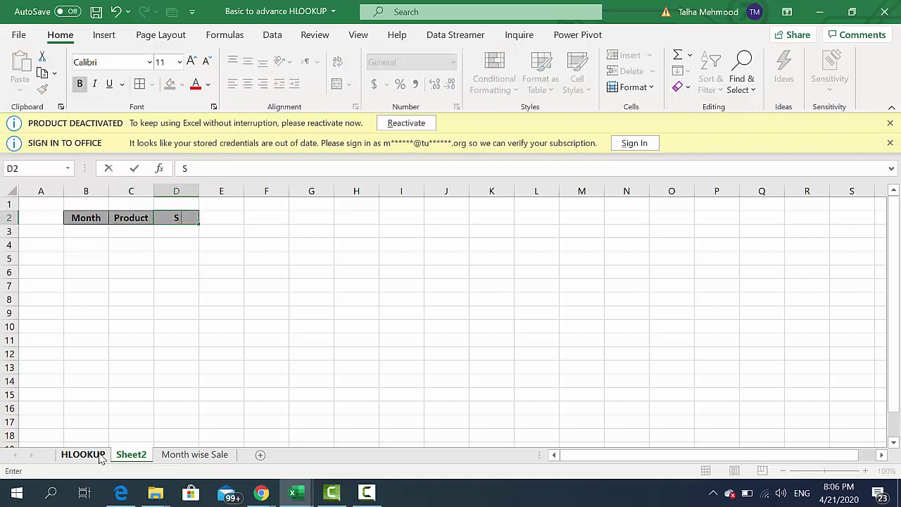
{"action": "type", "text": "ale"}
{"action": "key", "text": "Return"}
{"action": "key", "text": "Left"}
{"action": "key", "text": "Left"}
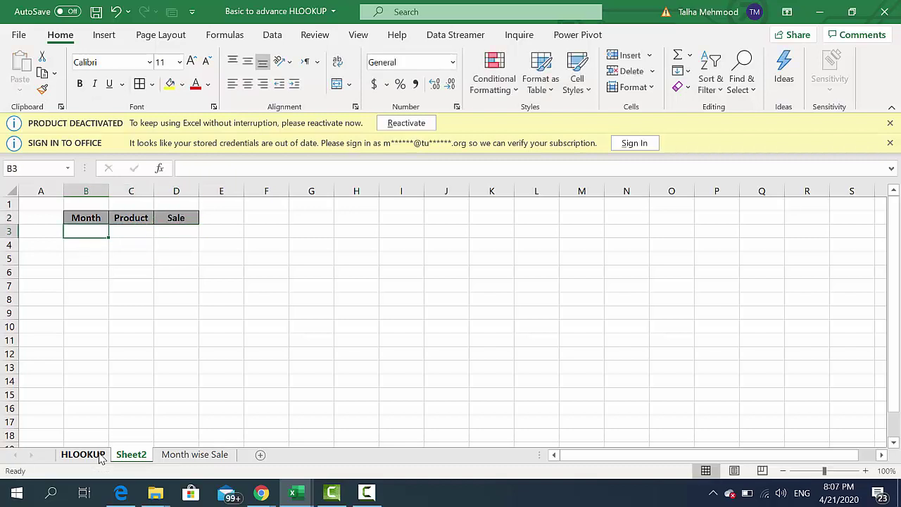
{"action": "key", "text": "Down"}
{"action": "key", "text": "Right"}
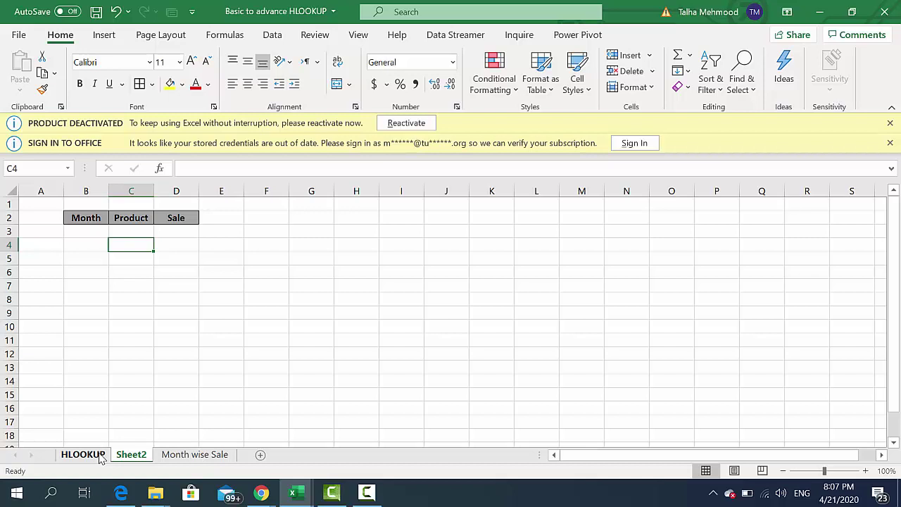
- Enter Product 5 under Product in C4
{"action": "key", "text": "Left"}
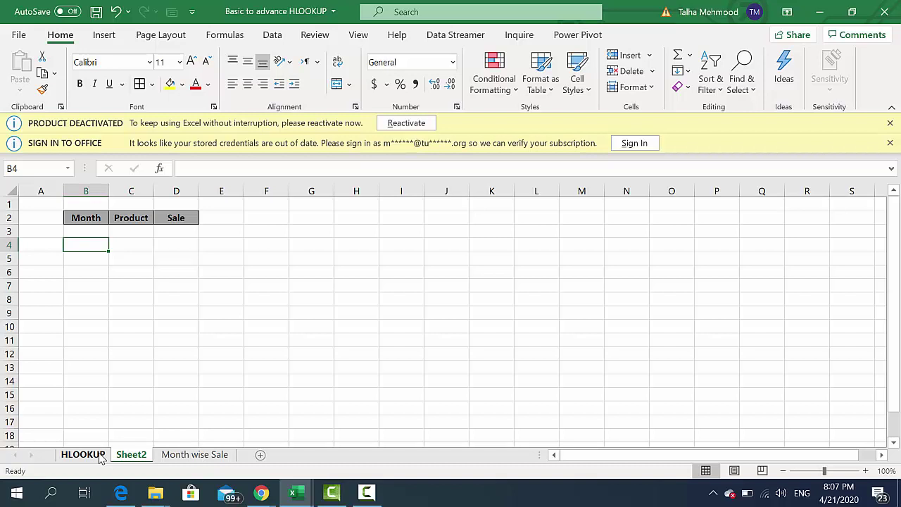
{"action": "key", "text": "Right"}
{"action": "key", "text": "Right"}
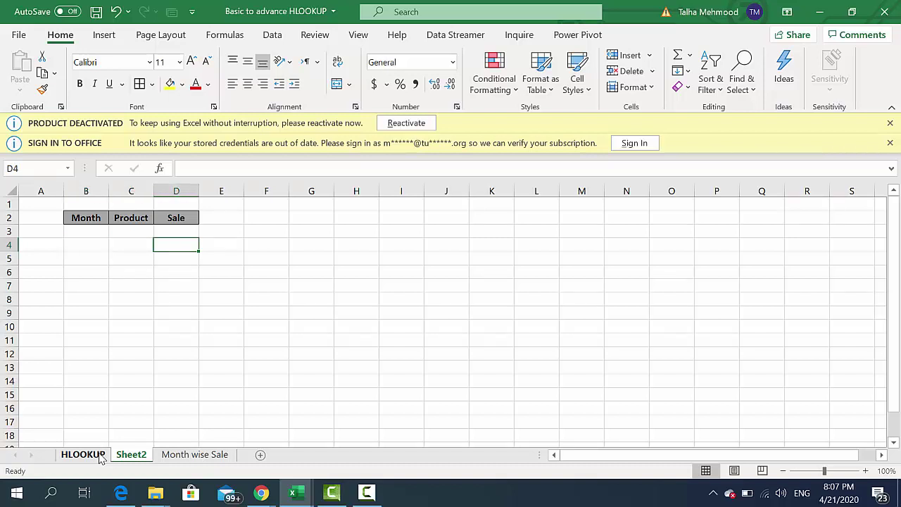
{"action": "key", "text": "Left"}
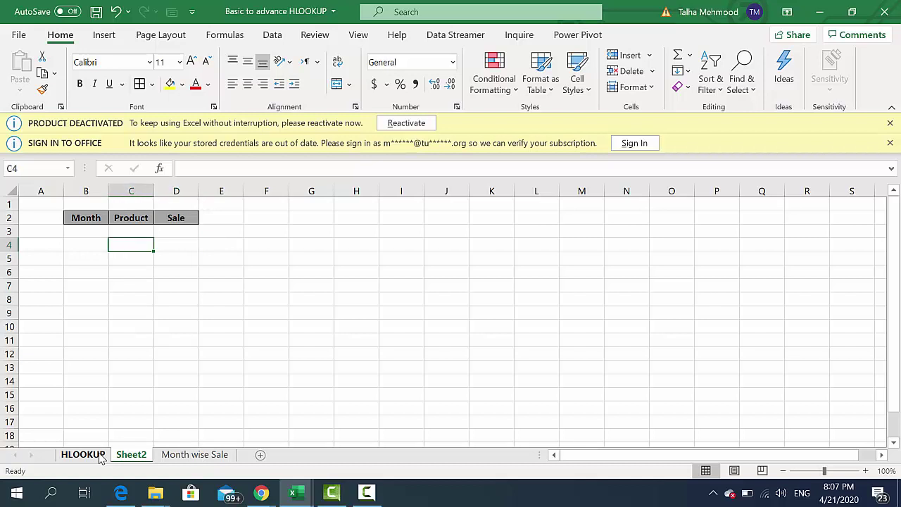
{"action": "type", "text": "P"}
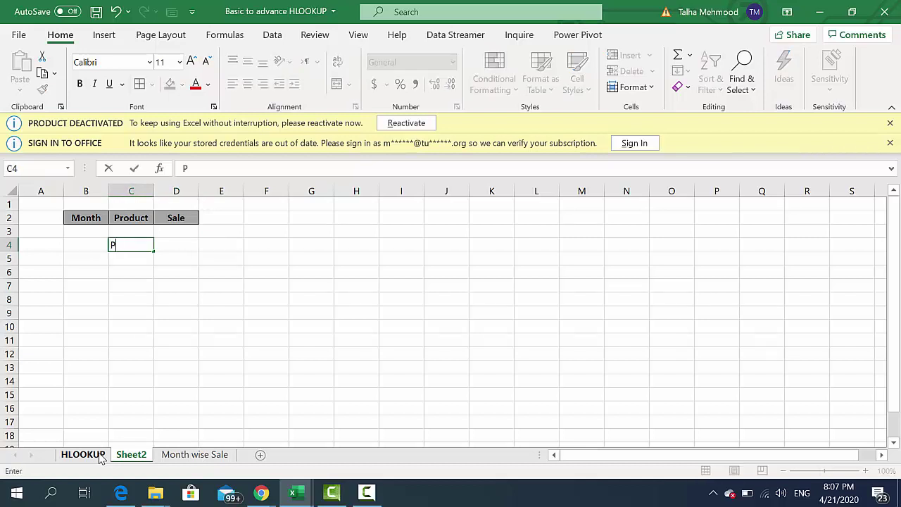
{"action": "type", "text": "rod"}
{"action": "type", "text": "uct 5"}
{"action": "key", "text": "Return"}
- Enter Mar under Month in B4
{"action": "key", "text": "Up"}
{"action": "key", "text": "Left"}
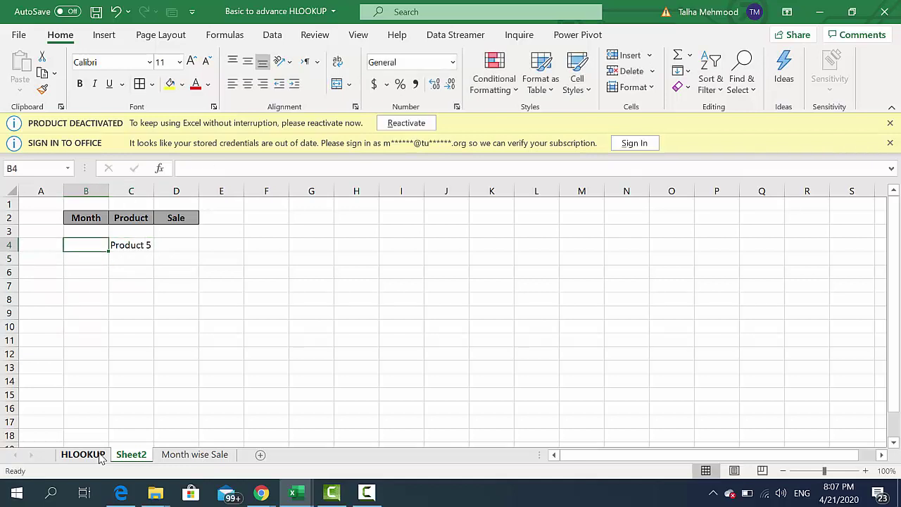
{"action": "type", "text": "Mar"}
{"action": "key", "text": "Return"}
{"action": "key", "text": "Up"}
{"action": "key", "text": "Right"}
{"action": "key", "text": "Right"}
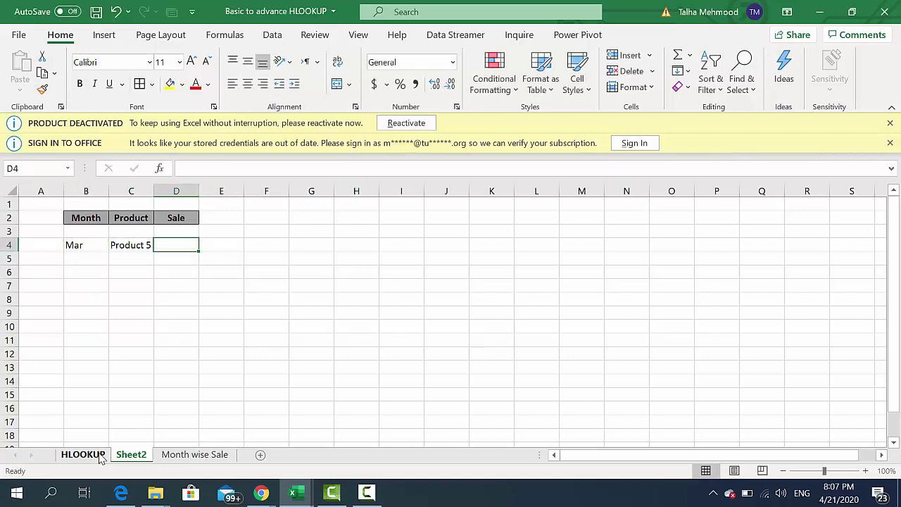
{"action": "key", "text": "Left"}
{"action": "key", "text": "Left"}
{"action": "key", "text": "Right"}
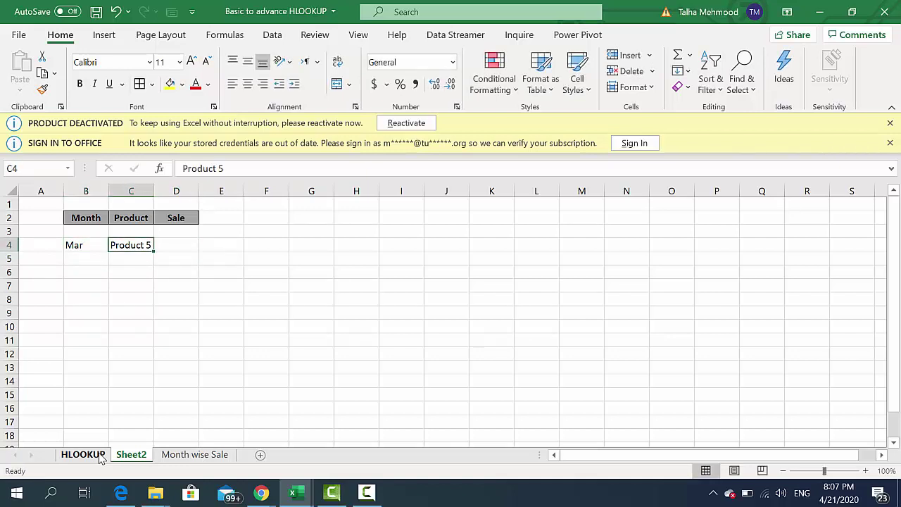
{"action": "key", "text": "Left"}
{"action": "key", "text": "Right"}
{"action": "key", "text": "Right"}
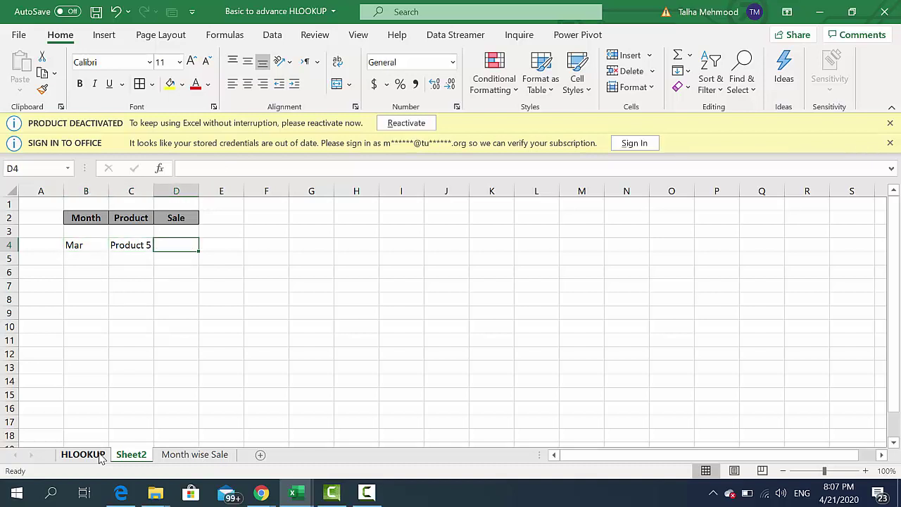
- Start D4's formula as =HLOOKUP(C4,'Month wise Sale'!1:14, using rows 1–14 as the table
{"action": "type", "text": "="}
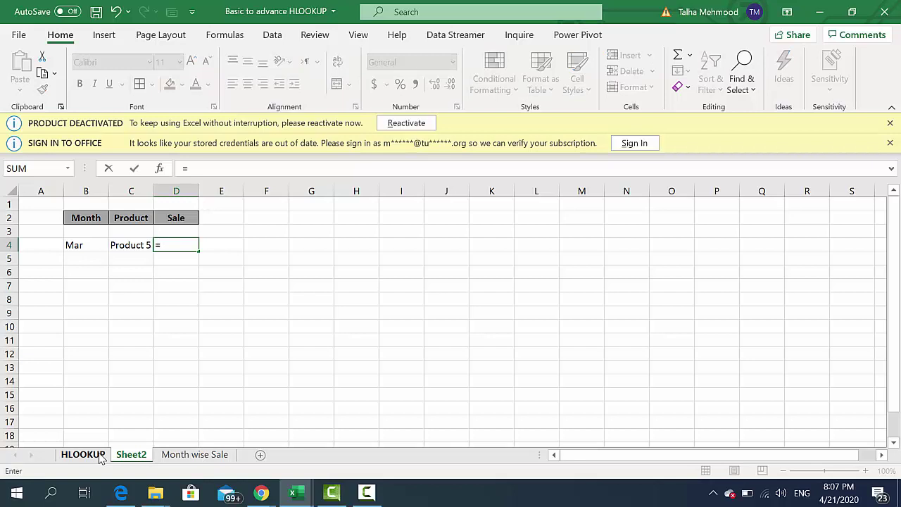
{"action": "type", "text": "hl"}
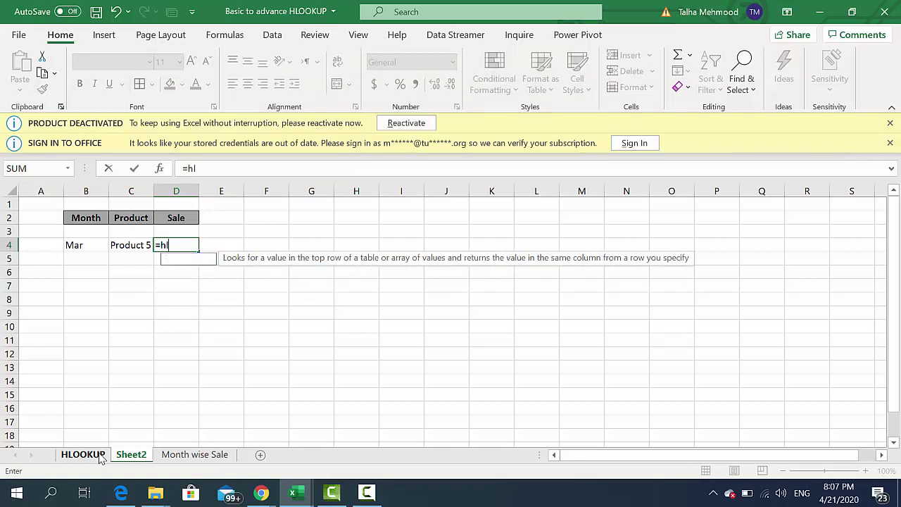
{"action": "type", "text": "oo"}
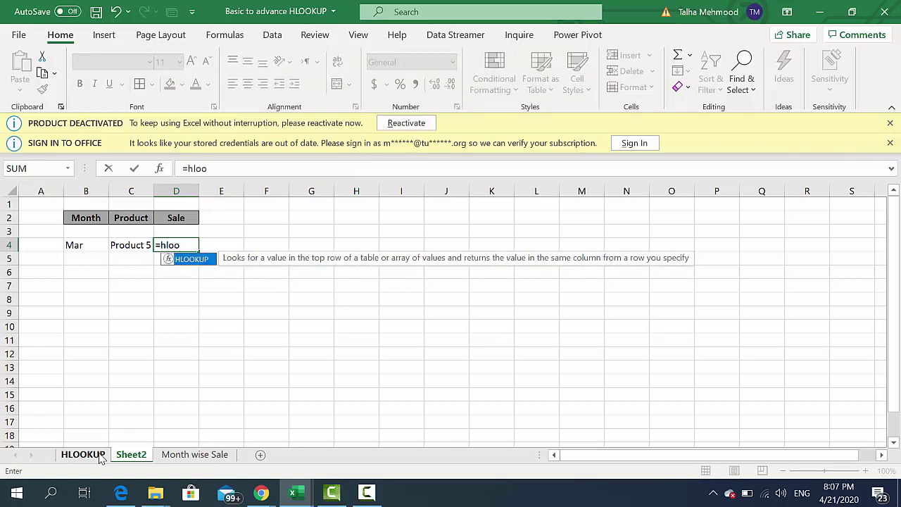
{"action": "key", "text": "Tab"}
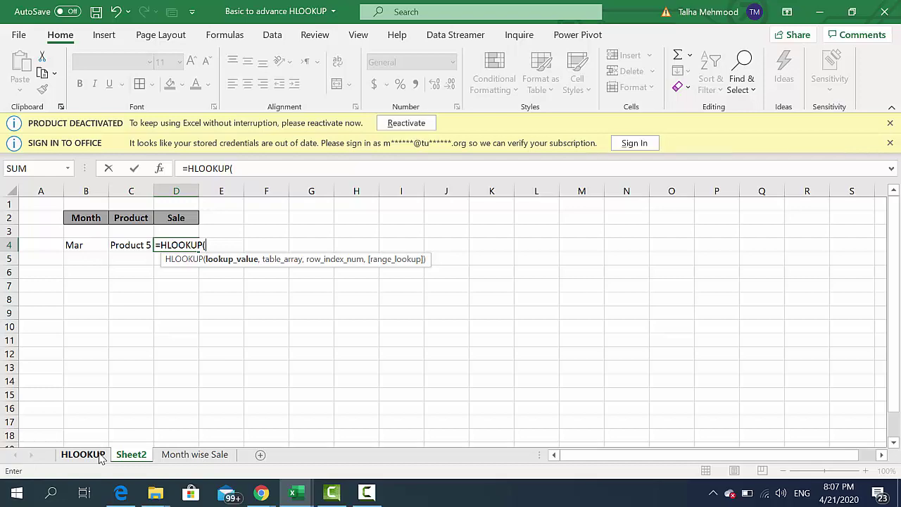
{"action": "key", "text": "Left"}
{"action": "type", "text": ","}
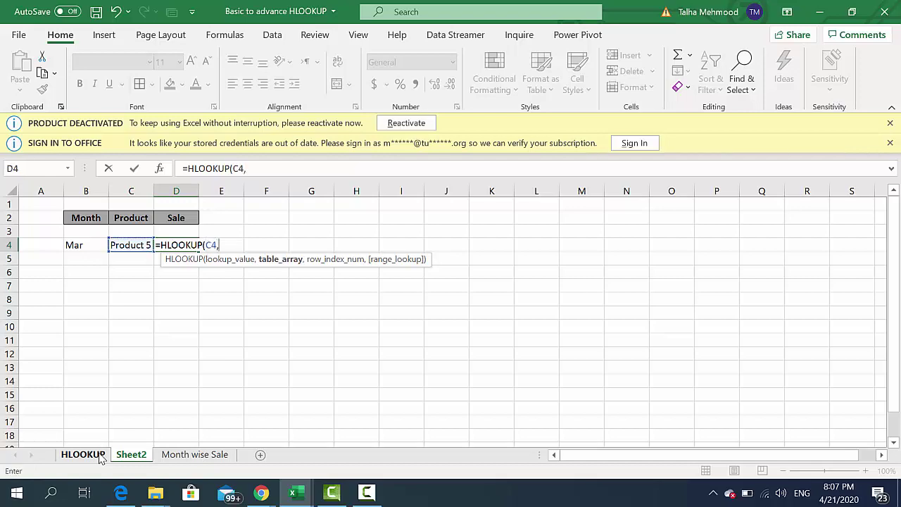
{"action": "key", "text": "ctrl+Page_Down"}
{"action": "key", "text": "ctrl+Page_Down"}
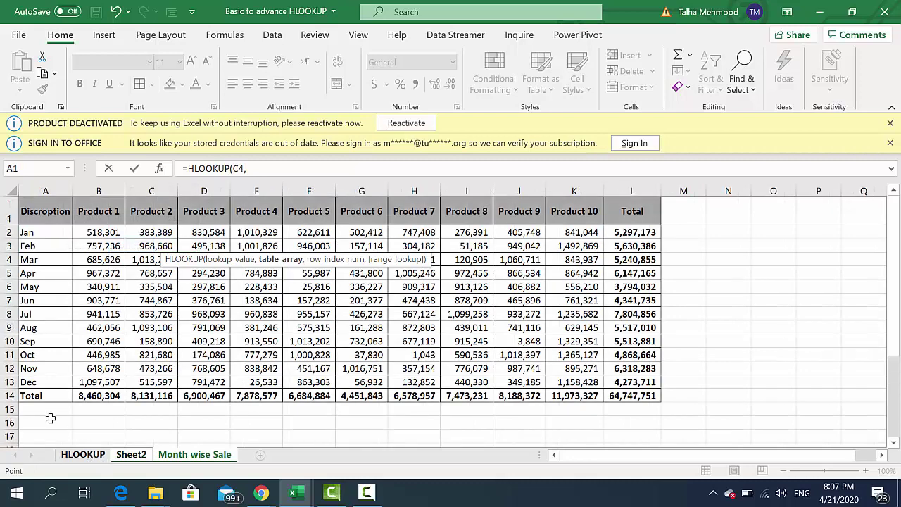
{"action": "left_click_drag", "start_coordinate": [4, 218], "coordinate": [4, 397]}
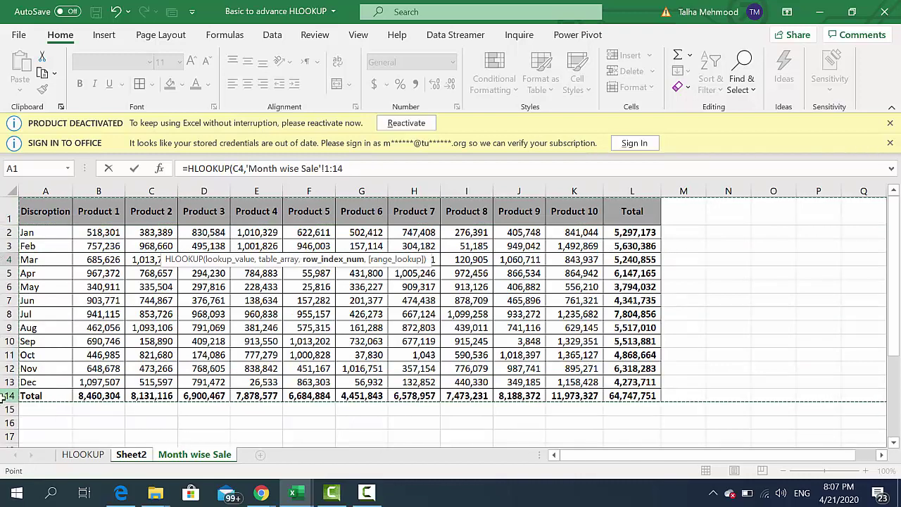
{"action": "type", "text": ","}
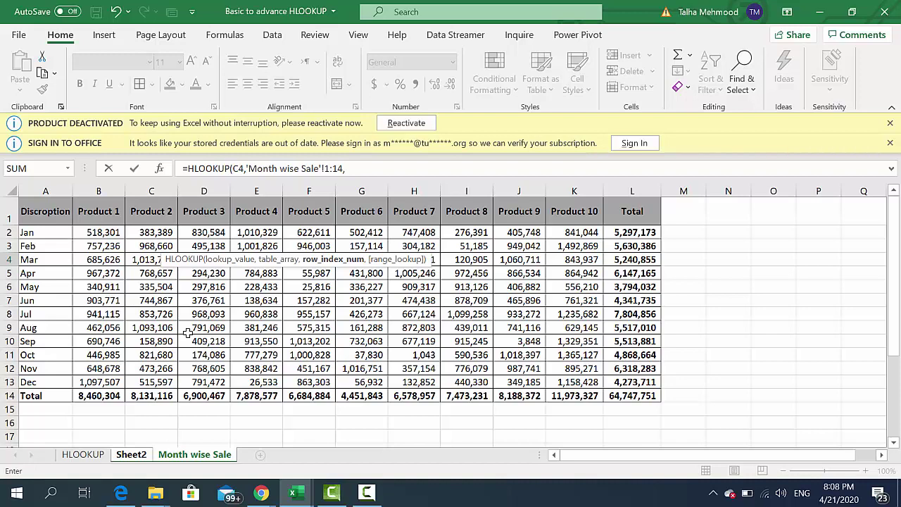
- Add MATCH(Sheet2!B4,'Month wise Sale'!A:A, as HLOOKUP's row index argument
{"action": "type", "text": "m"}
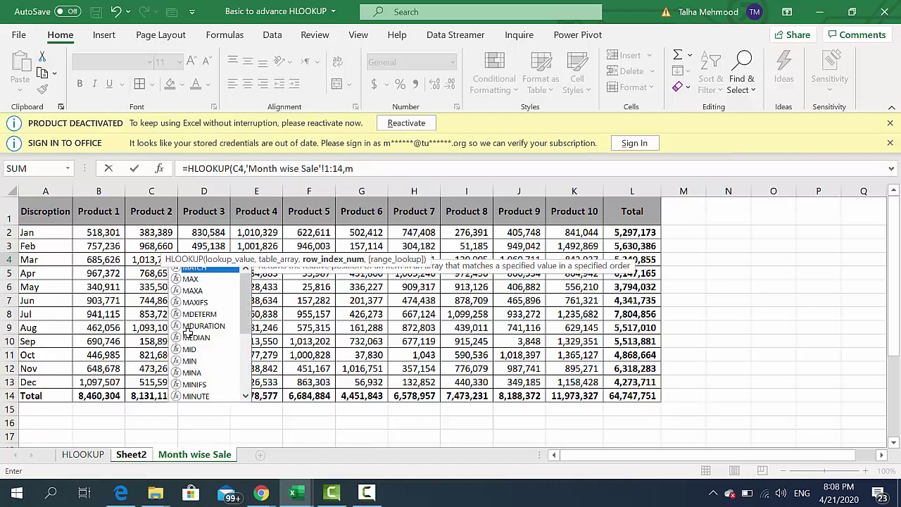
{"action": "type", "text": "at"}
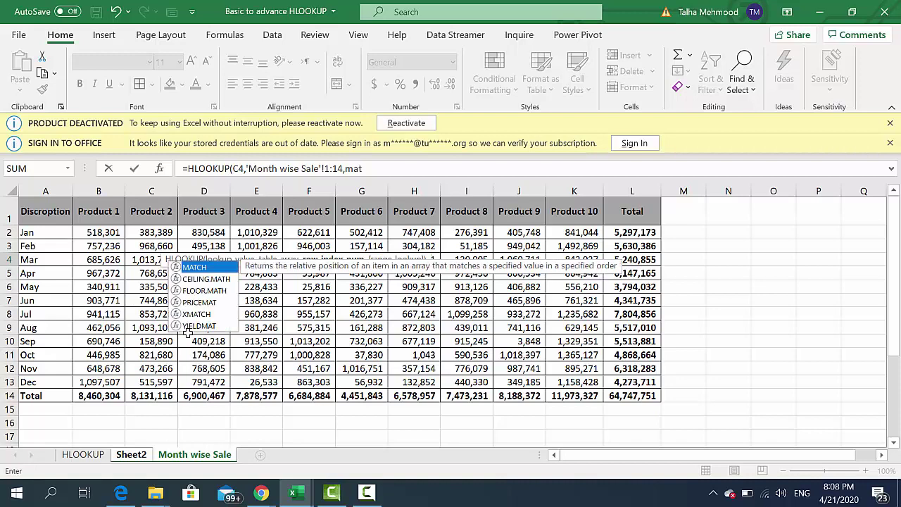
{"action": "key", "text": "Tab"}
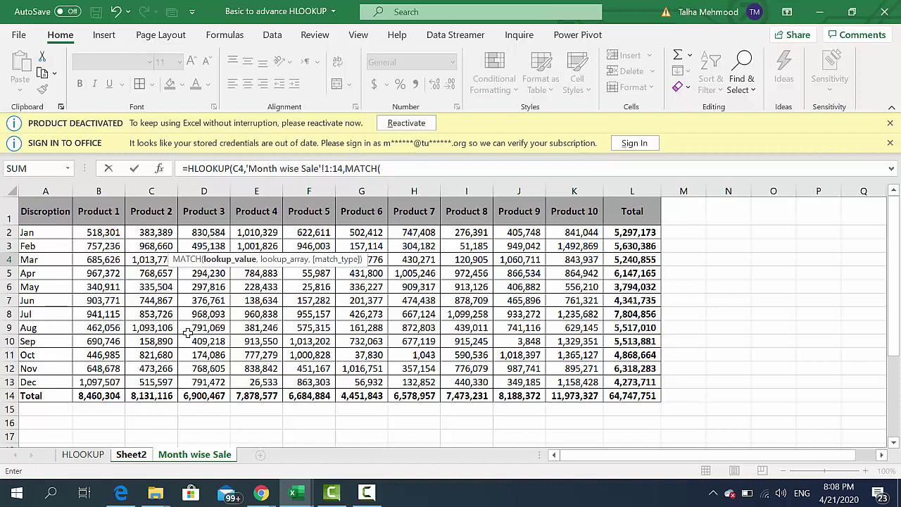
{"action": "key", "text": "ctrl+Page_Up"}
{"action": "left_click", "coordinate": [73, 244]}
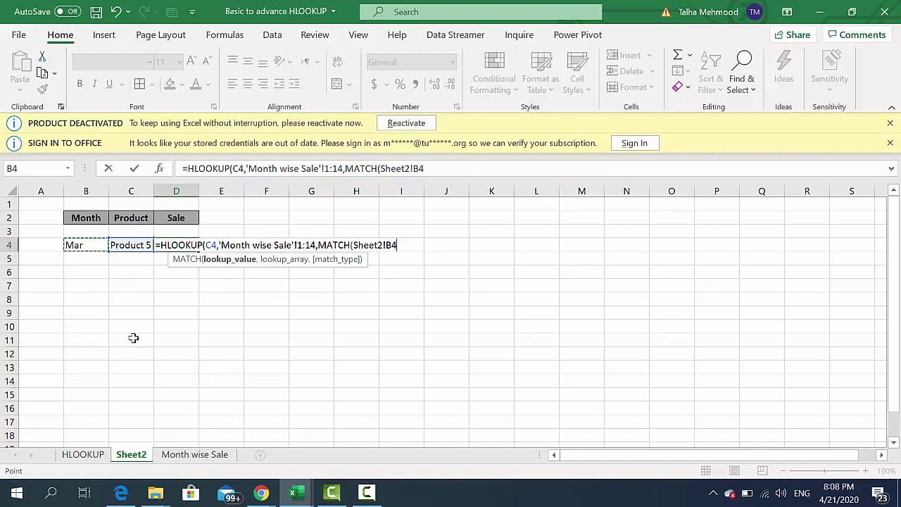
{"action": "type", "text": ","}
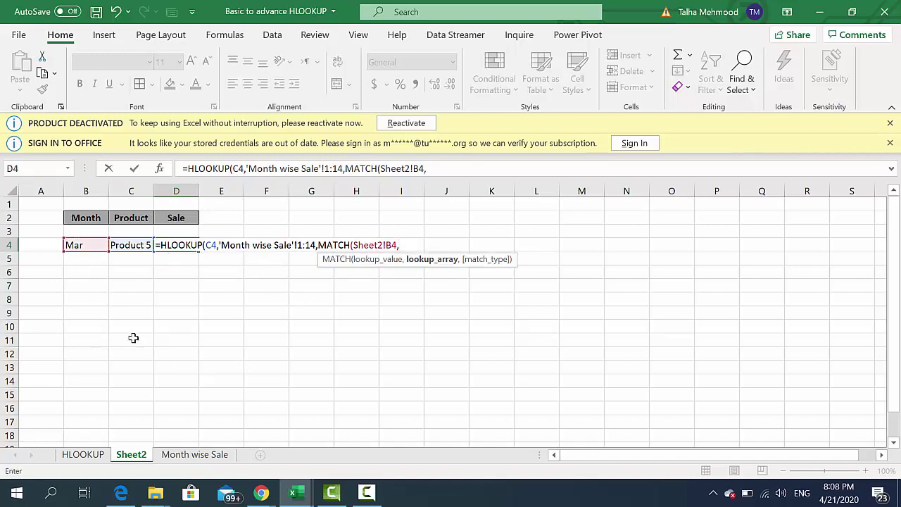
{"action": "key", "text": "ctrl+Page_Down"}
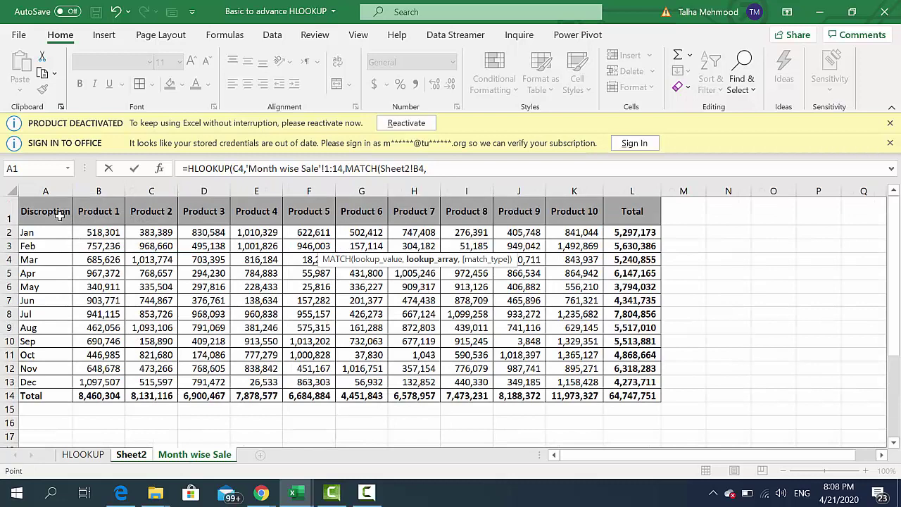
{"action": "left_click_drag", "start_coordinate": [46, 211], "coordinate": [51, 399]}
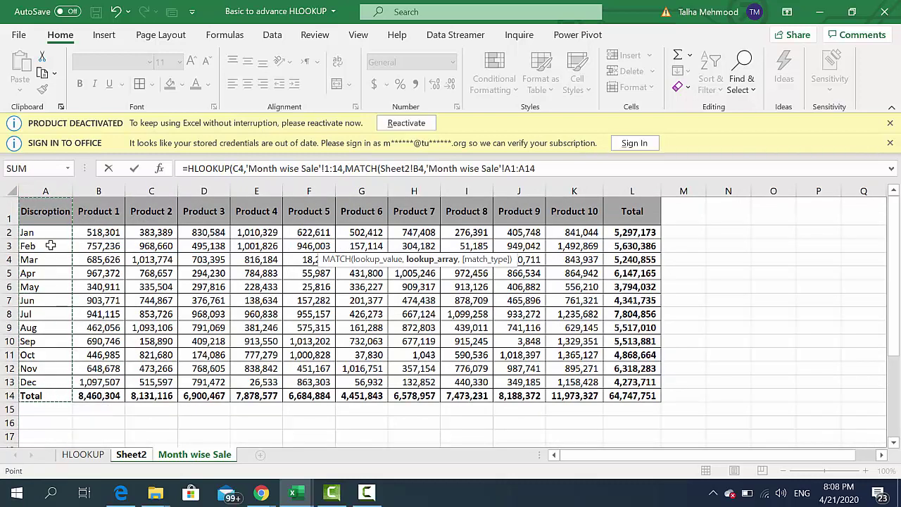
{"action": "left_click", "coordinate": [47, 190]}
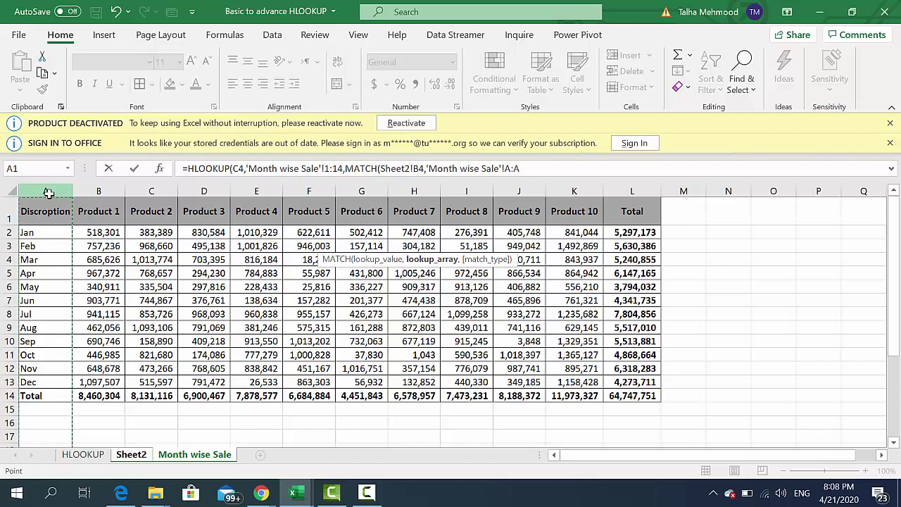
{"action": "type", "text": ","}
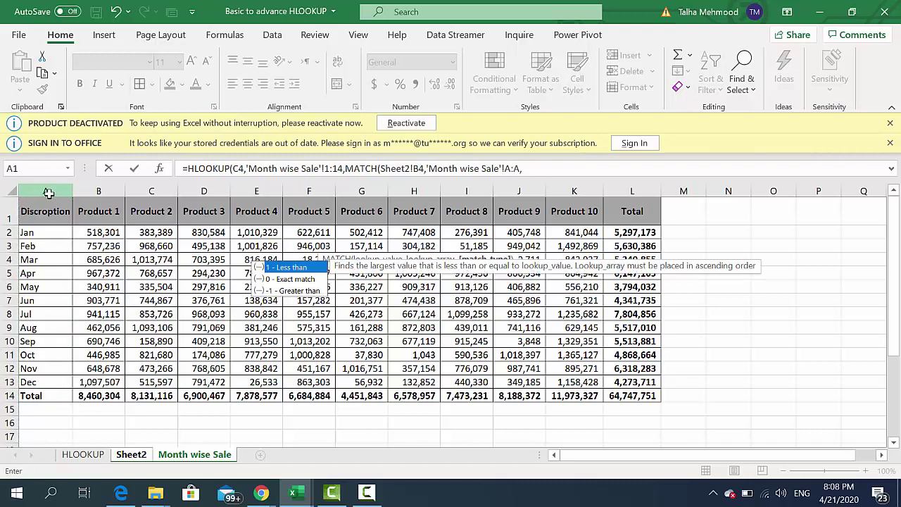
- Set MATCH to exact match 0, close it, and give HLOOKUP FALSE for exact matching
{"action": "key", "text": "Down"}
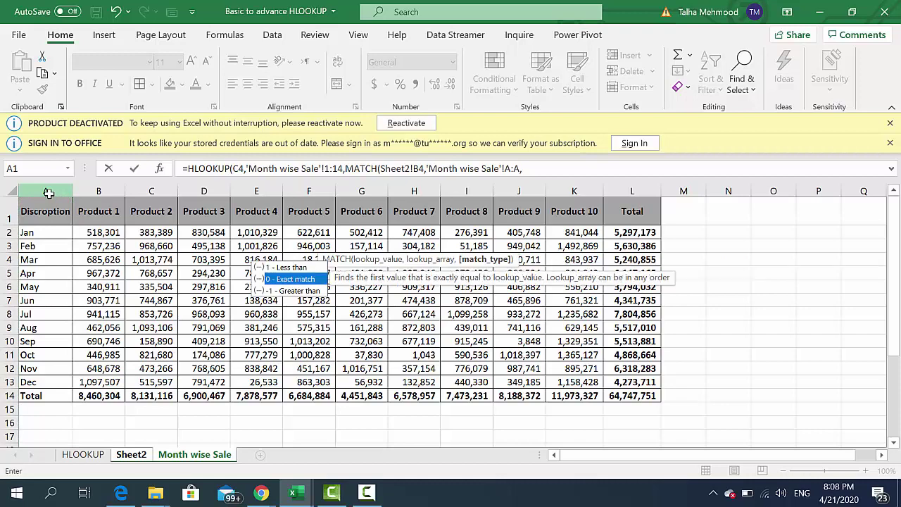
{"action": "key", "text": "Down"}
{"action": "key", "text": "Up"}
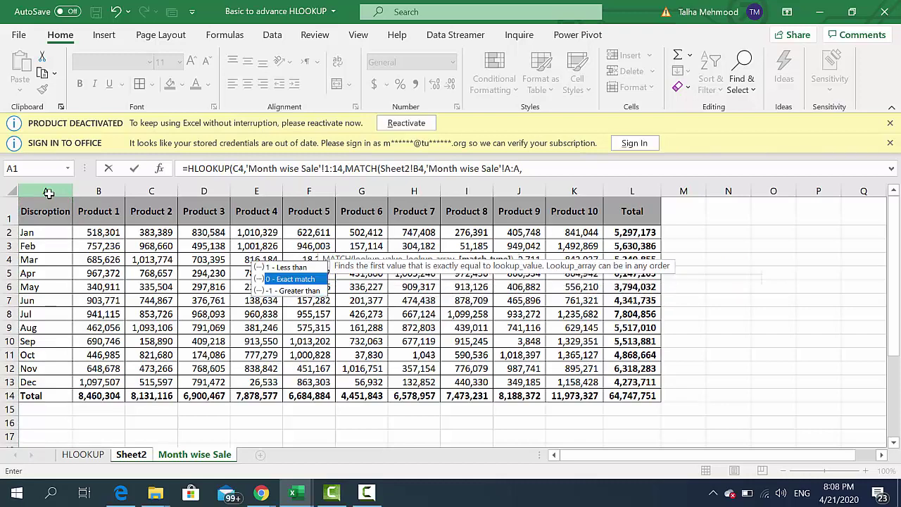
{"action": "key", "text": "Escape"}
{"action": "type", "text": "0"}
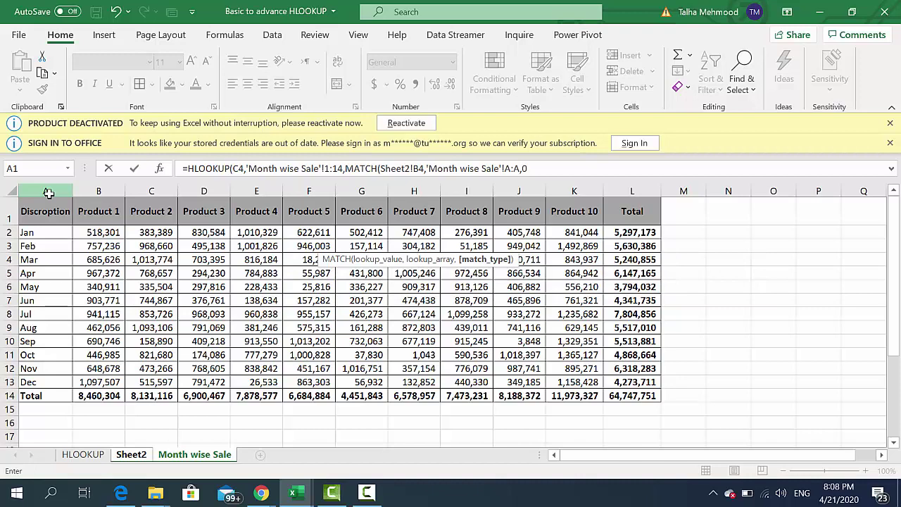
{"action": "type", "text": ")"}
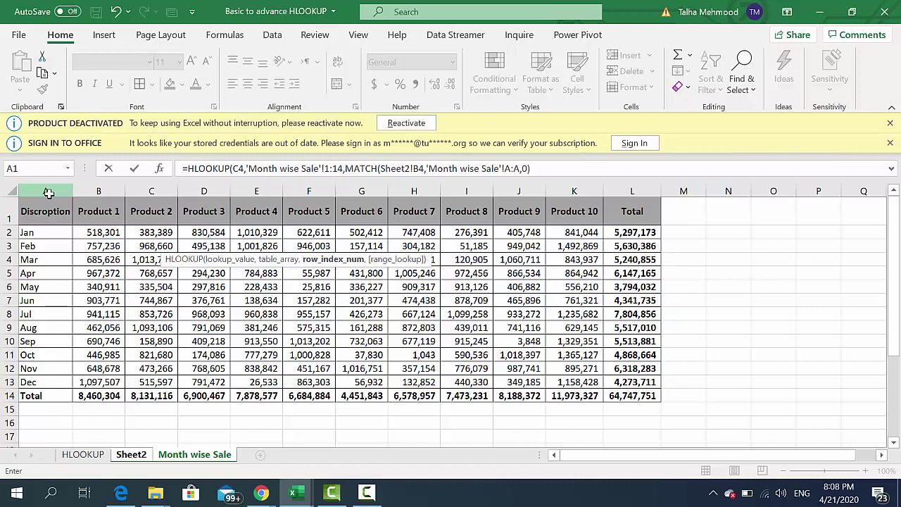
{"action": "type", "text": ","}
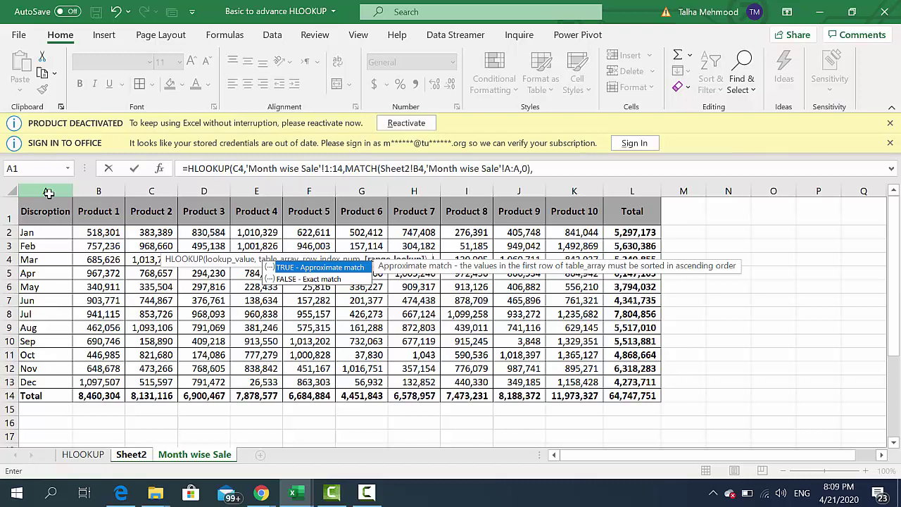
{"action": "key", "text": "Down"}
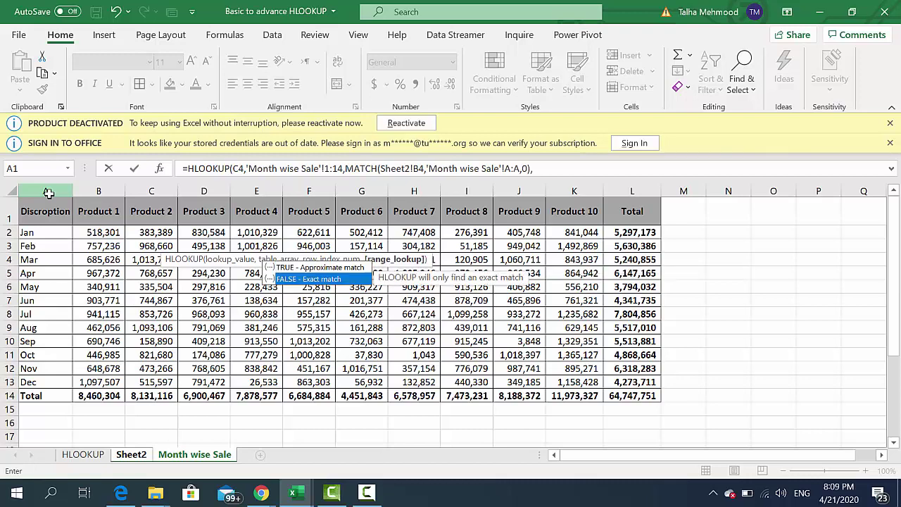
{"action": "key", "text": "Tab"}
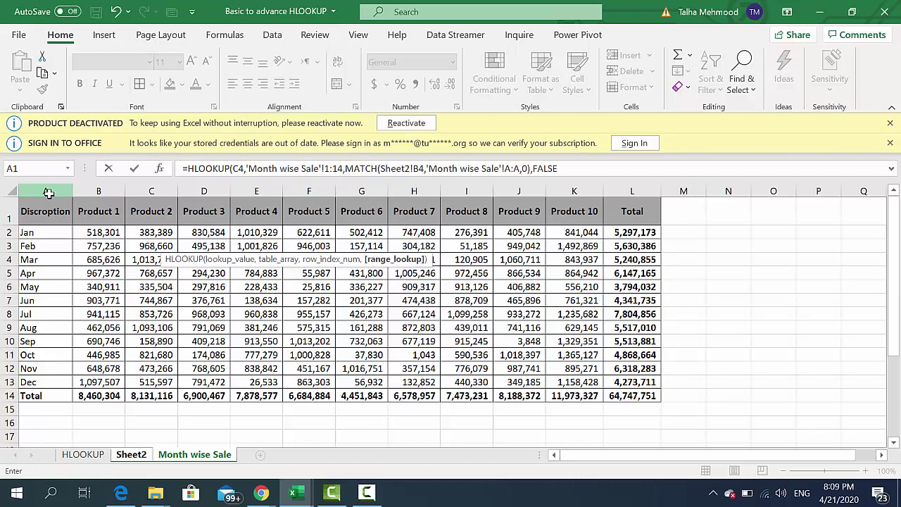
- Commit the formula and format D4 in Comma Style with decimals reduced twice
{"action": "key", "text": "Return"}
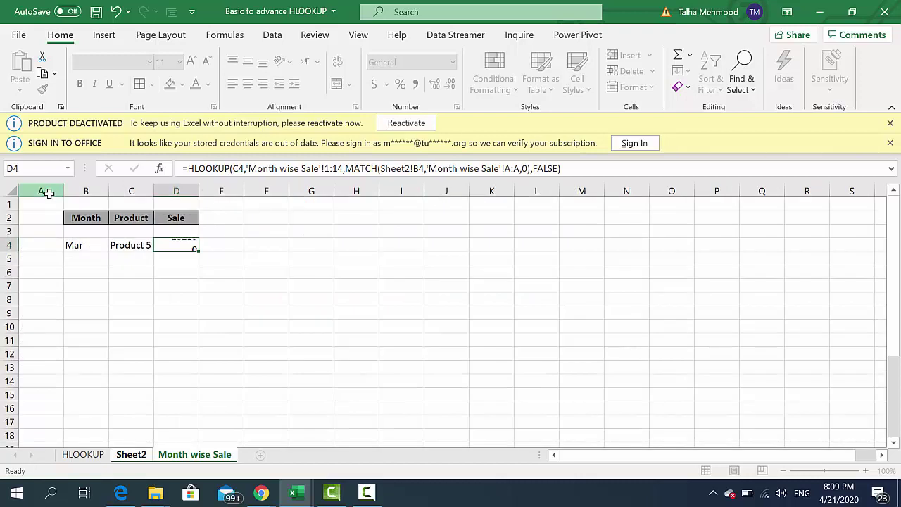
{"action": "key", "text": "Up"}
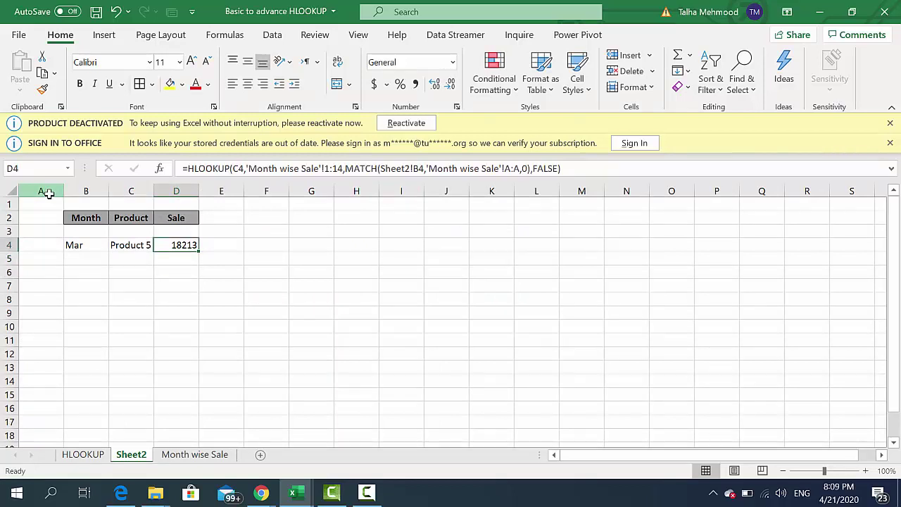
{"action": "key", "text": "alt+h"}
{"action": "key", "text": "k"}
{"action": "key", "text": "alt+h"}
{"action": "key", "text": "9"}
{"action": "key", "text": "alt+h"}
{"action": "key", "text": "9"}
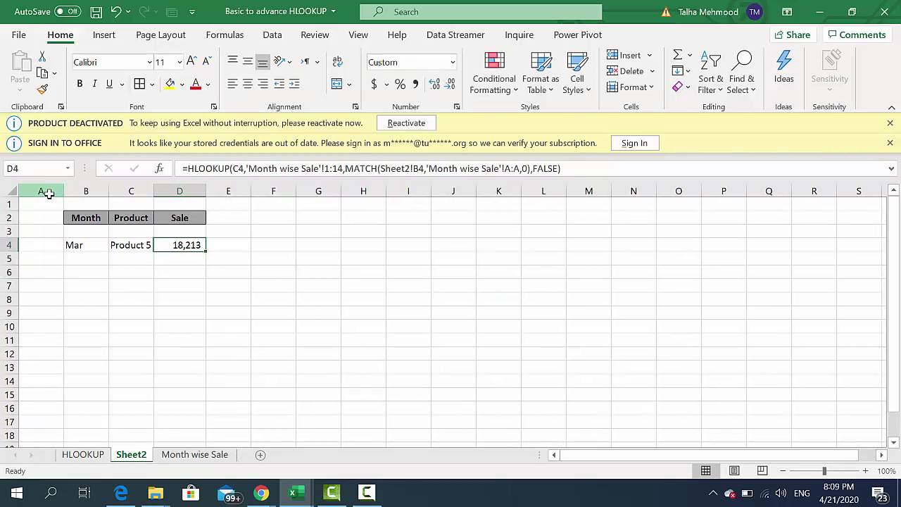
- Test the lookup by changing the product to Product 8 and the month to Dec, then Feb
{"action": "key", "text": "Left"}
{"action": "key", "text": "Left"}
{"action": "key", "text": "Right"}
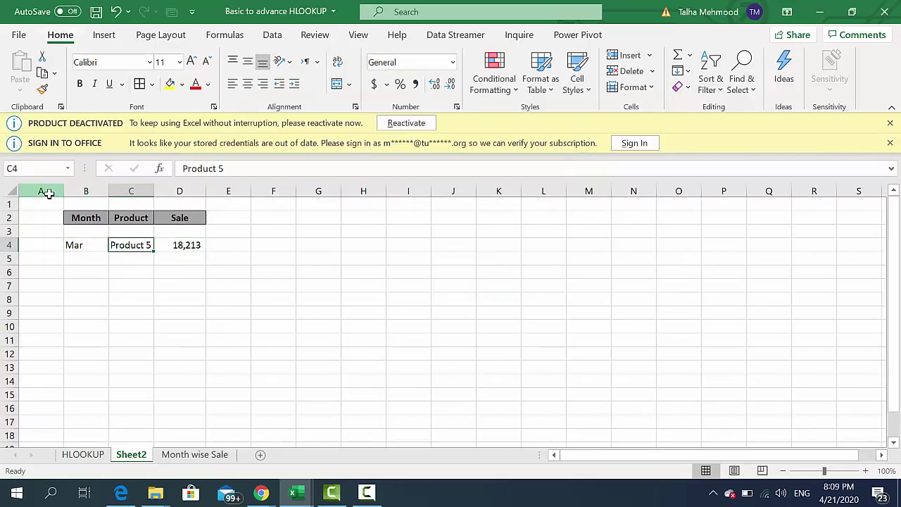
{"action": "key", "text": "F2"}
{"action": "key", "text": "BackSpace"}
{"action": "type", "text": "8"}
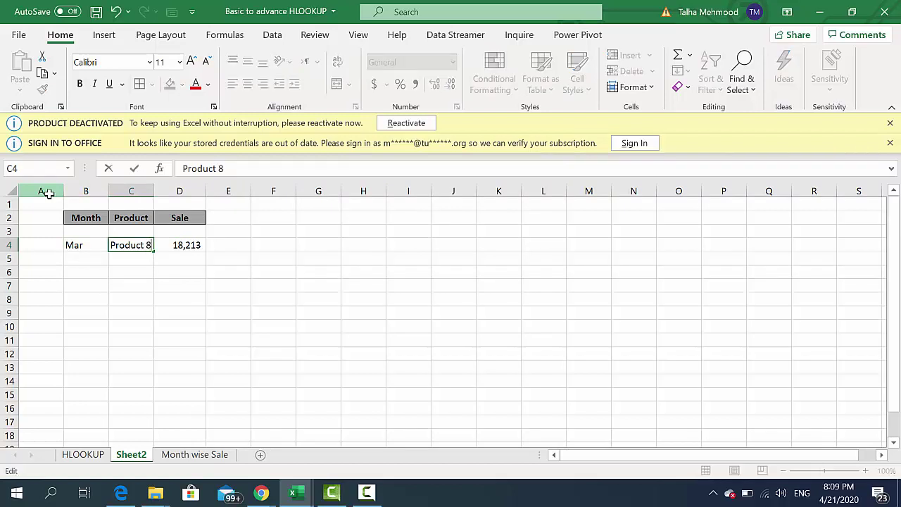
{"action": "key", "text": "Return"}
{"action": "key", "text": "Up"}
{"action": "key", "text": "Right"}
{"action": "key", "text": "Left"}
{"action": "key", "text": "Left"}
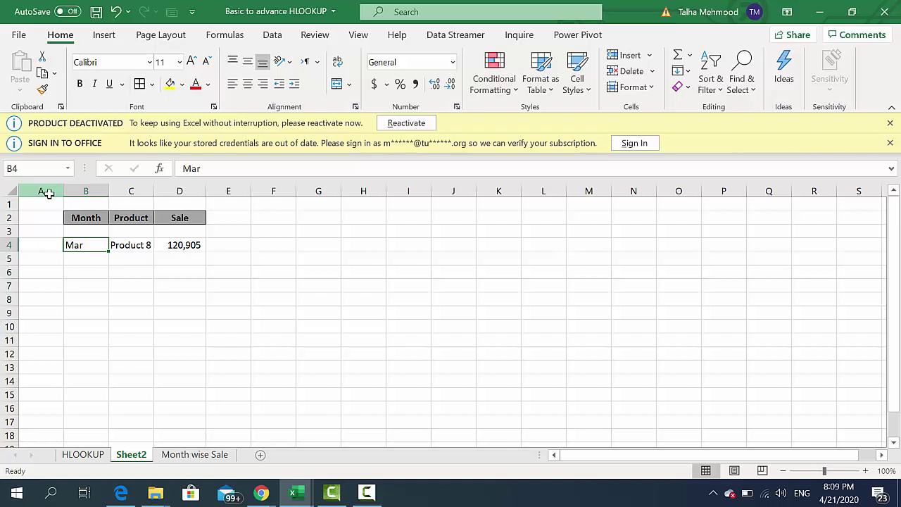
{"action": "type", "text": "Dec"}
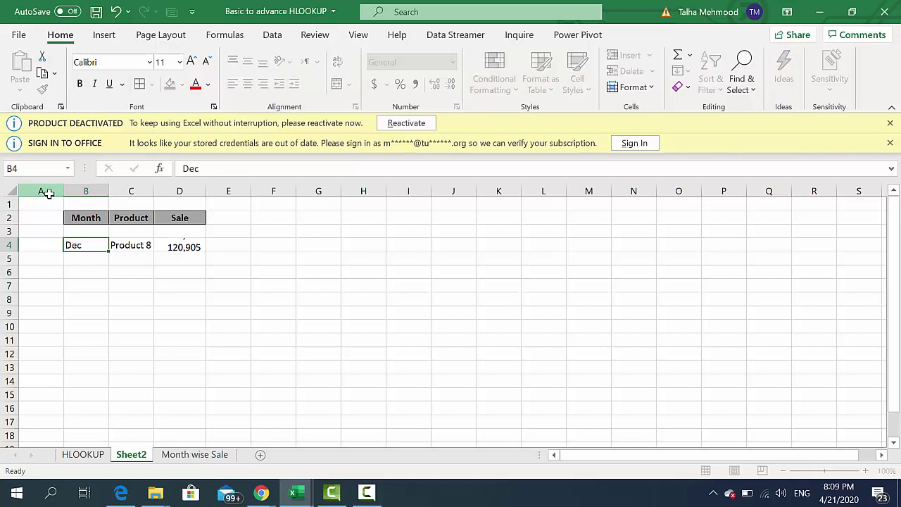
{"action": "key", "text": "Return"}
{"action": "key", "text": "Up"}
{"action": "type", "text": "Feb"}
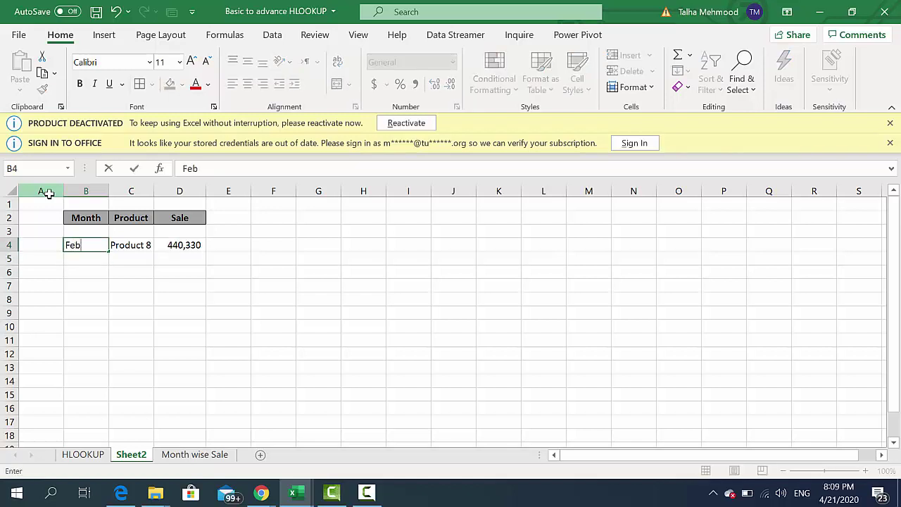
{"action": "key", "text": "Return"}
- Clear the Month and Product inputs in B4:C4
{"action": "key", "text": "Up"}
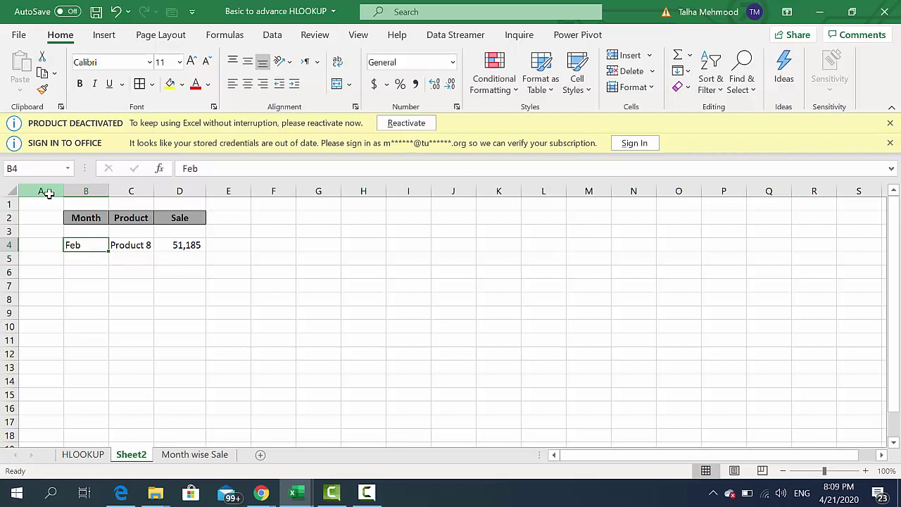
{"action": "key", "text": "Right"}
{"action": "key", "text": "Right"}
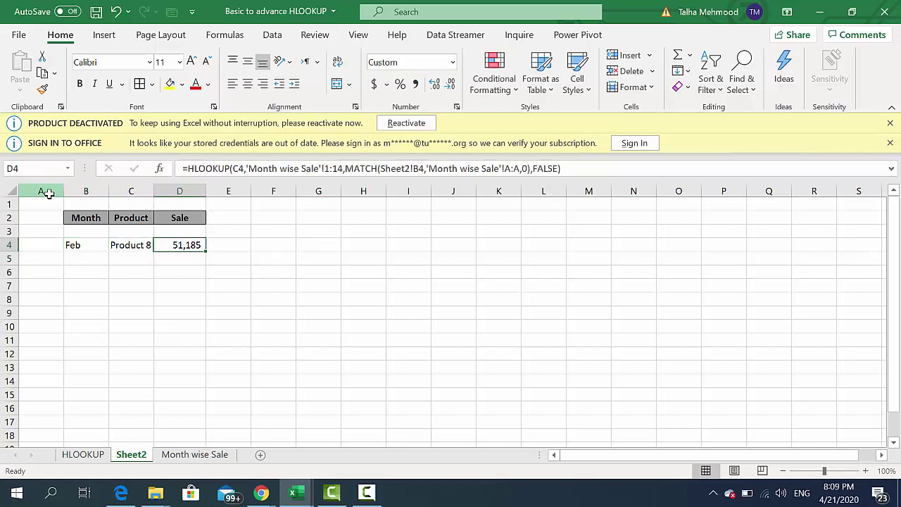
{"action": "key", "text": "Left"}
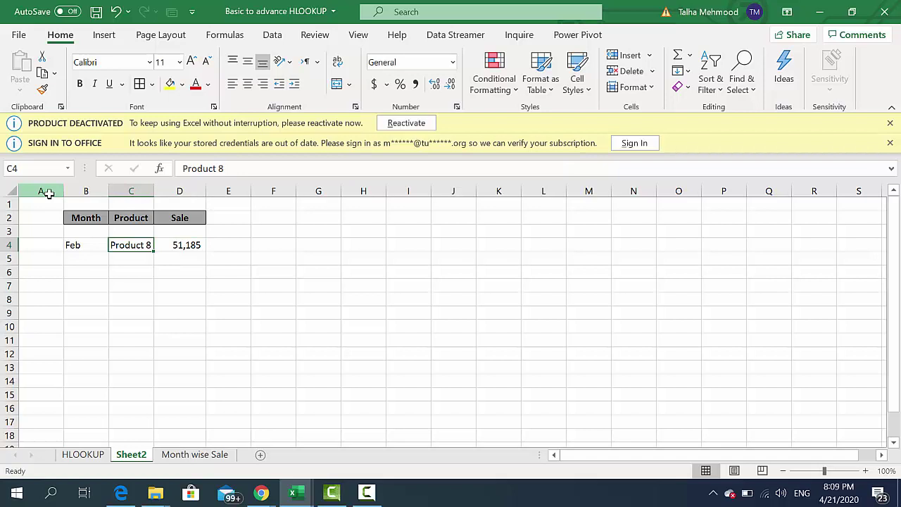
{"action": "key", "text": "Left"}
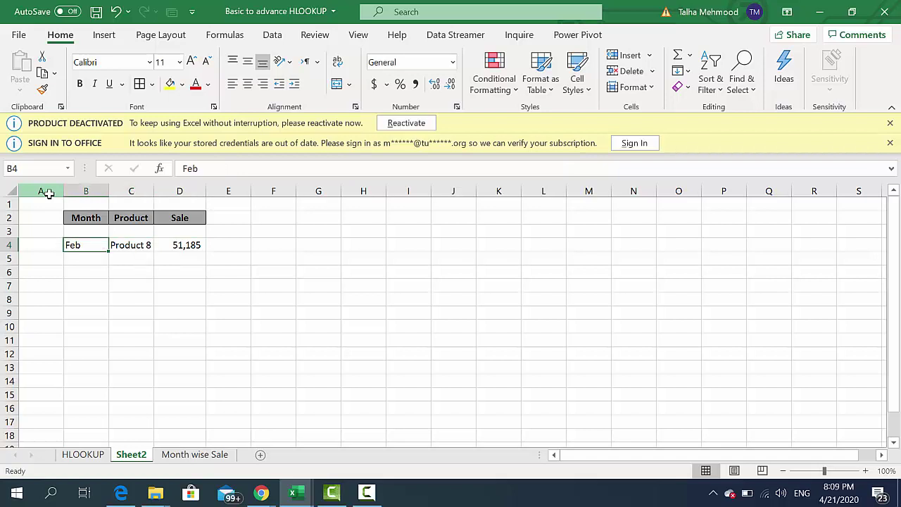
{"action": "key", "text": "shift+Right"}
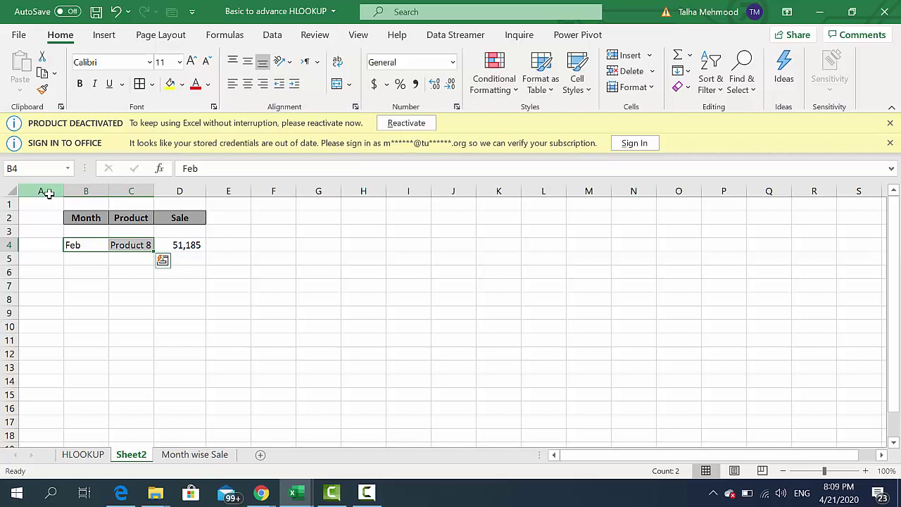
{"action": "key", "text": "Delete"}
- Add a List data validation to C4 sourced from 'Month wise Sale'!$B$1:$L$1
{"action": "key", "text": "Right"}
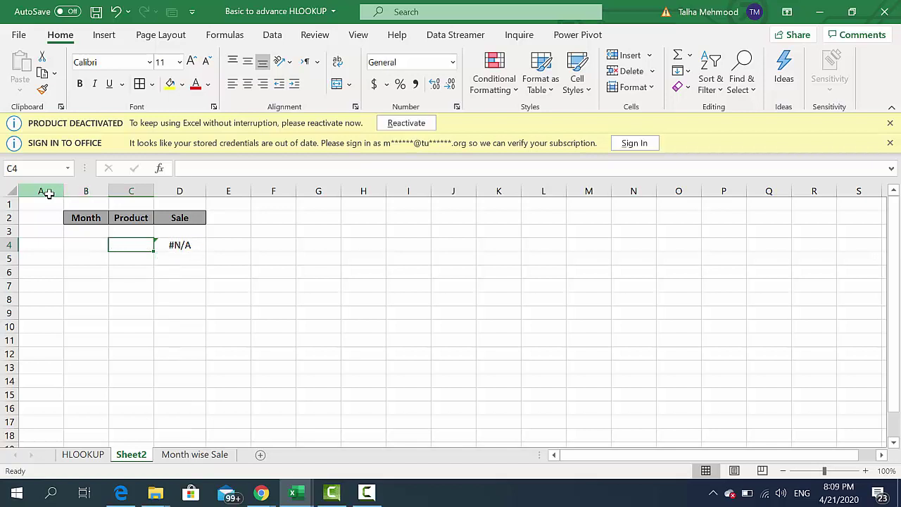
{"action": "left_click", "coordinate": [278, 38]}
{"action": "left_click", "coordinate": [697, 88]}
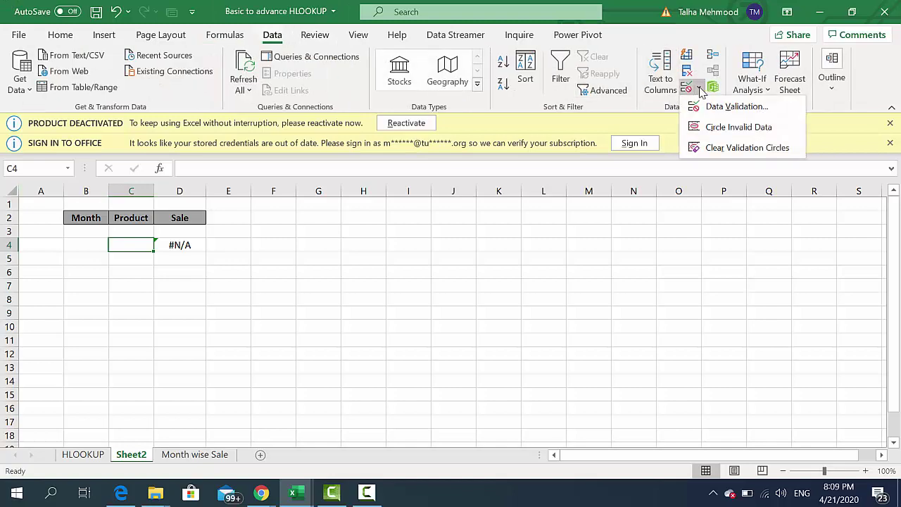
{"action": "left_click", "coordinate": [712, 107]}
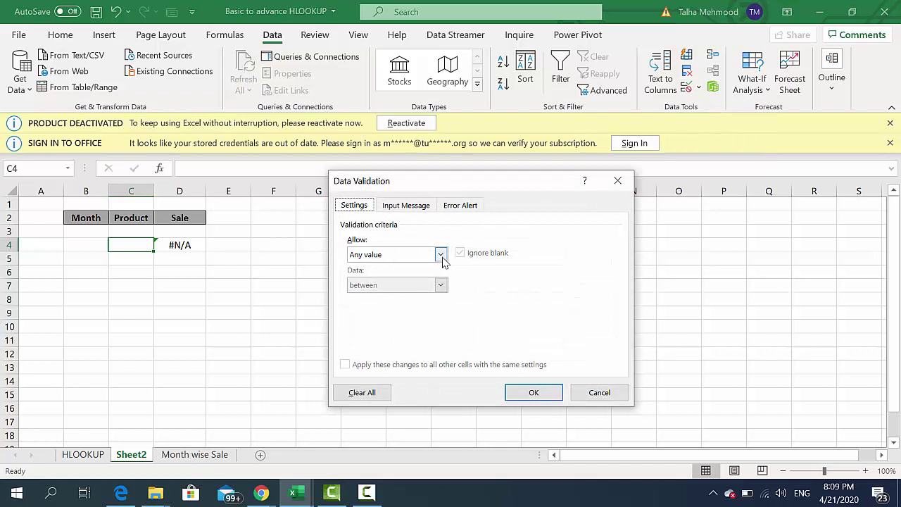
{"action": "left_click", "coordinate": [440, 254]}
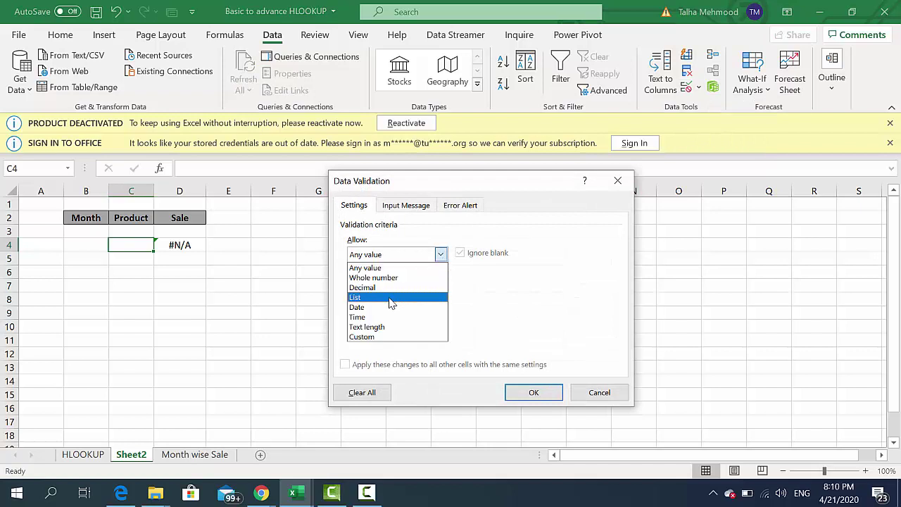
{"action": "left_click", "coordinate": [392, 303]}
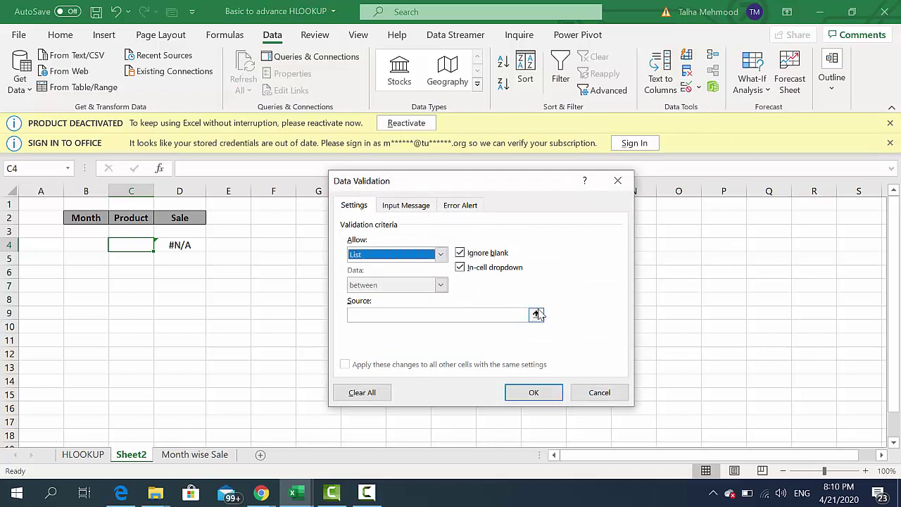
{"action": "left_click", "coordinate": [536, 315]}
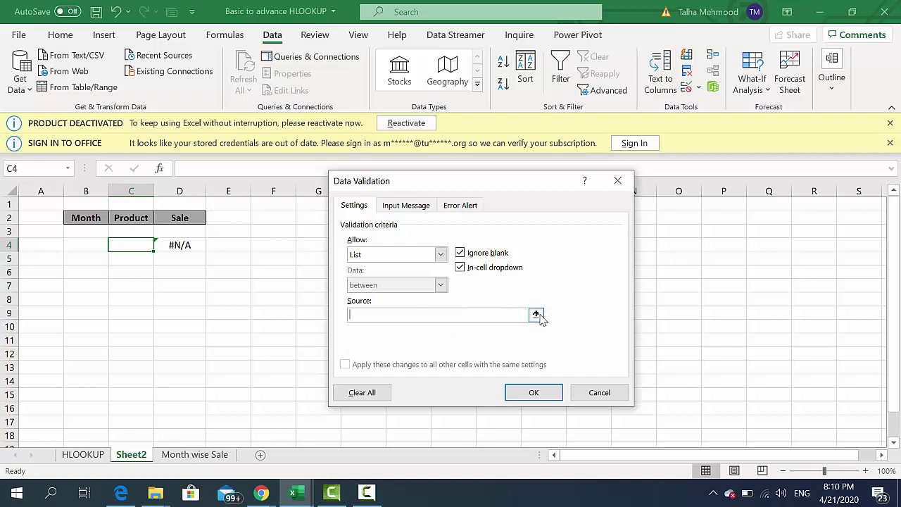
{"action": "left_click", "coordinate": [201, 456]}
{"action": "left_click_drag", "start_coordinate": [99, 211], "coordinate": [620, 211]}
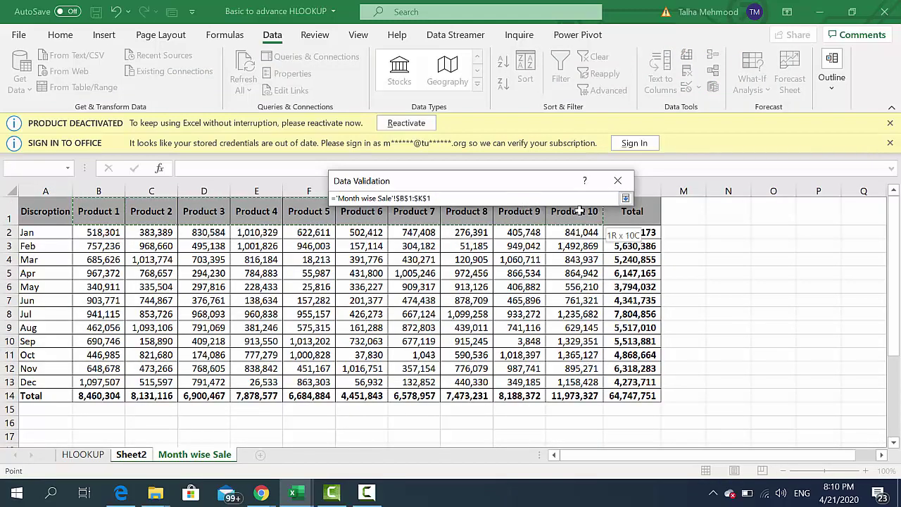
{"action": "left_click_drag", "start_coordinate": [620, 211], "coordinate": [630, 204]}
{"action": "left_click", "coordinate": [627, 199]}
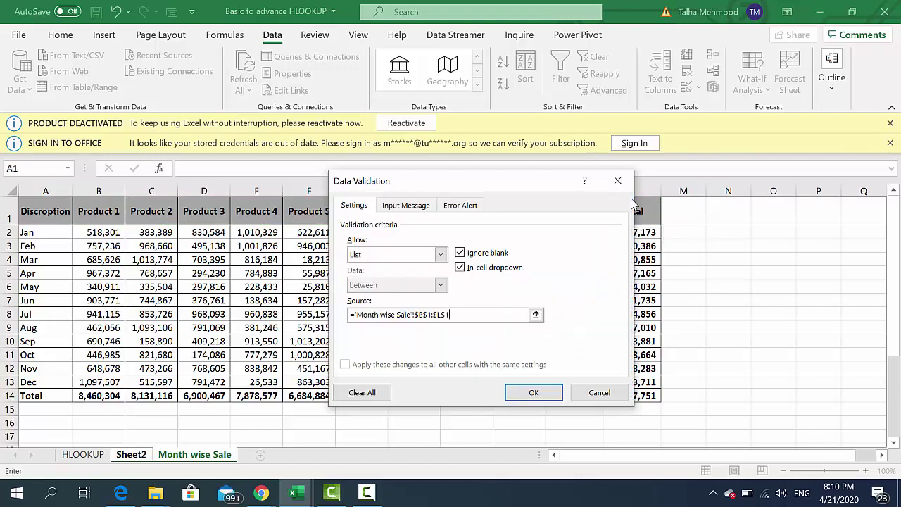
{"action": "left_click", "coordinate": [543, 396]}
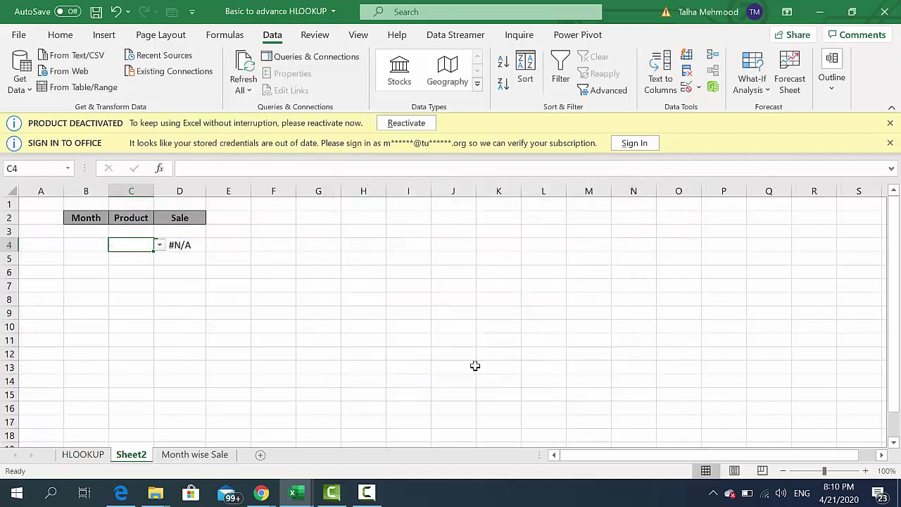
- Choose Product 4 from C4's new dropdown
{"action": "left_click", "coordinate": [161, 248]}
{"action": "left_click", "coordinate": [126, 285]}
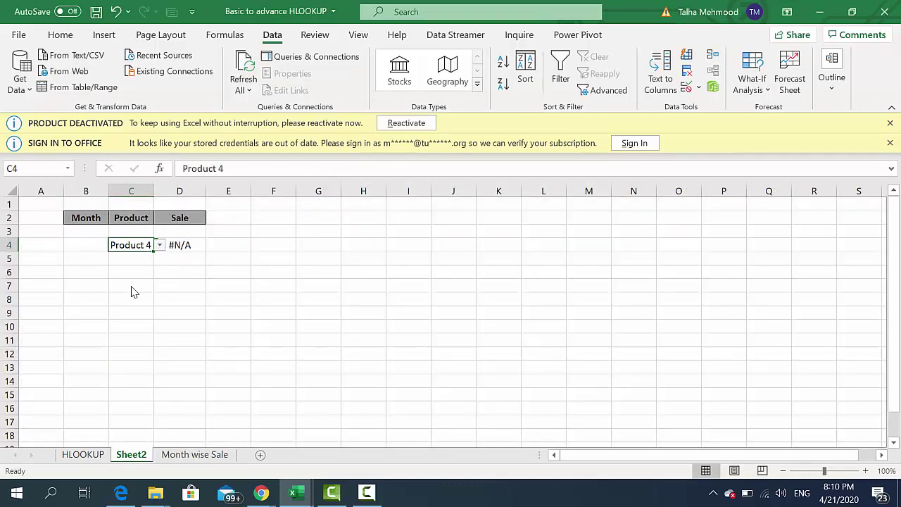
{"action": "left_click", "coordinate": [86, 243]}
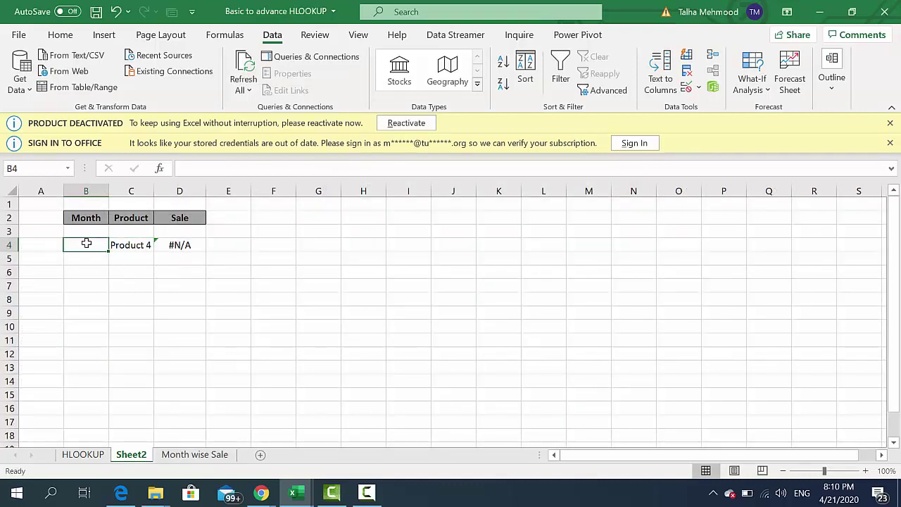
- Add a List data validation to B4 sourced from 'Month wise Sale'!$A$2:$A$14
{"action": "left_click", "coordinate": [697, 88]}
{"action": "left_click", "coordinate": [722, 106]}
{"action": "left_click", "coordinate": [440, 254]}
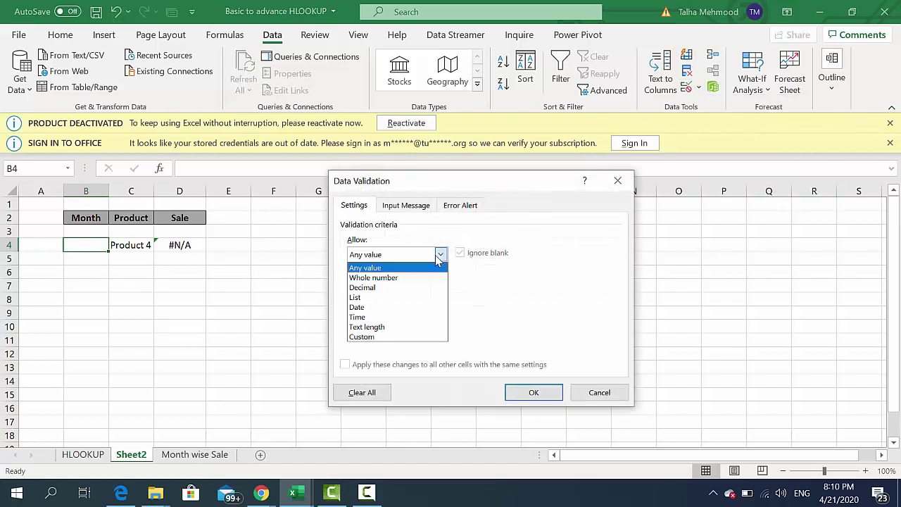
{"action": "left_click", "coordinate": [423, 295]}
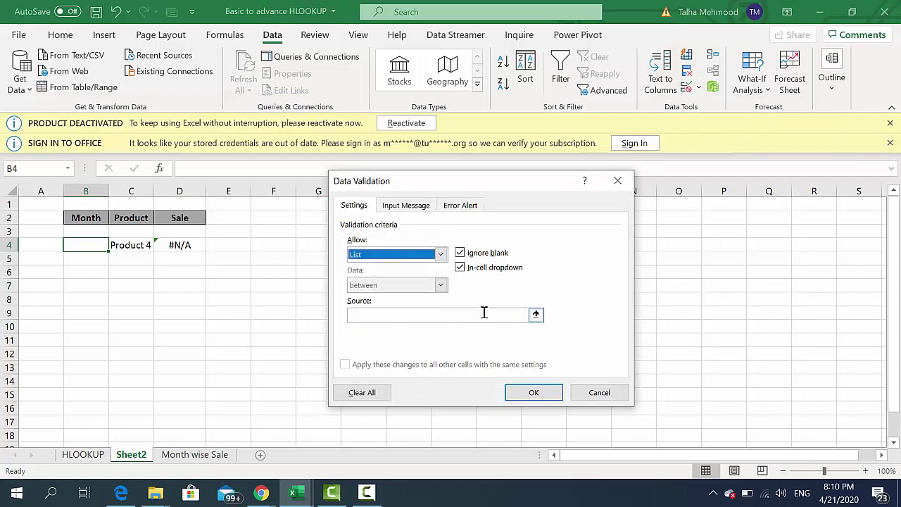
{"action": "left_click", "coordinate": [384, 314]}
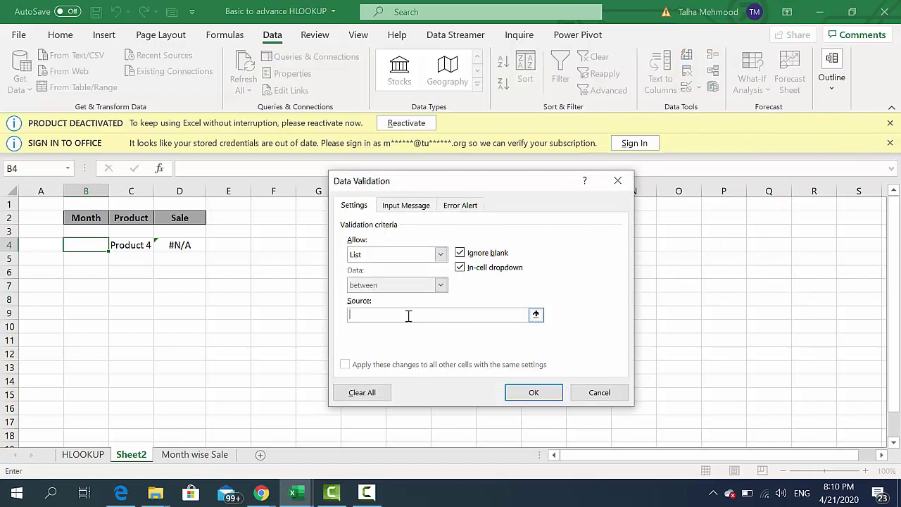
{"action": "left_click", "coordinate": [536, 314]}
{"action": "left_click", "coordinate": [194, 454]}
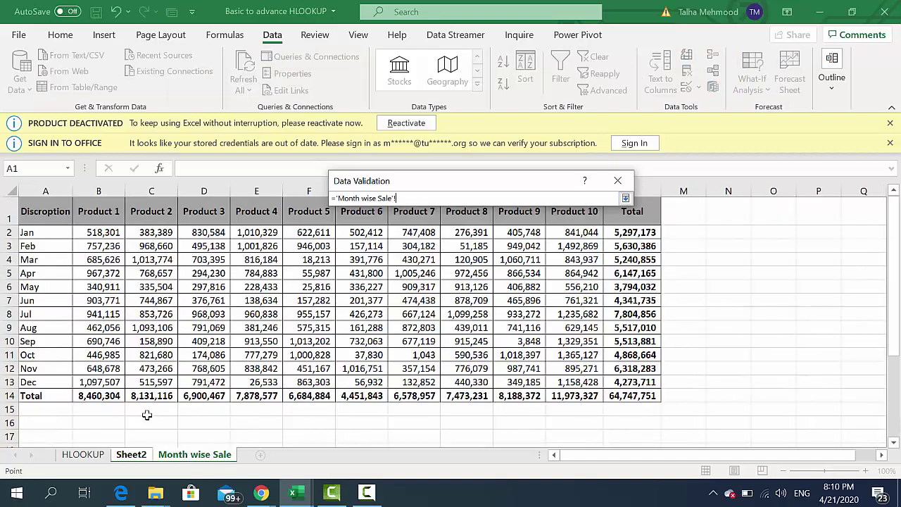
{"action": "left_click_drag", "start_coordinate": [32, 232], "coordinate": [29, 392]}
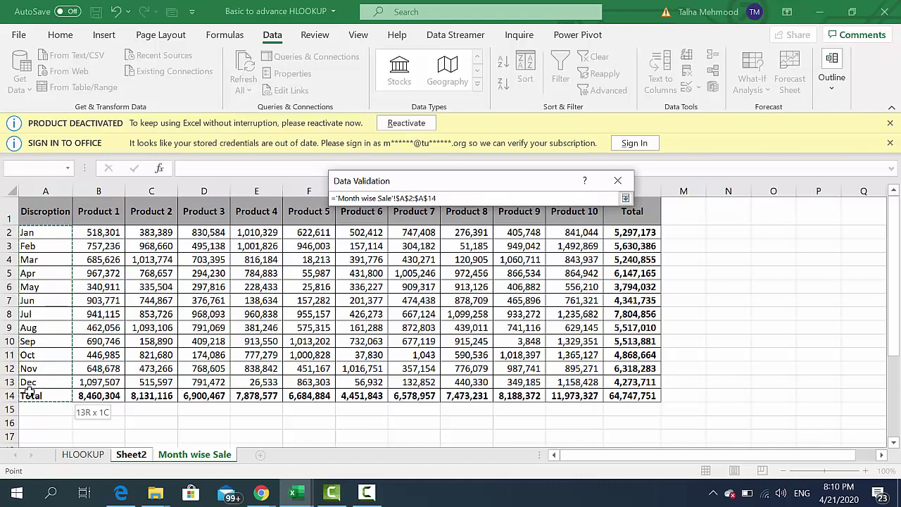
{"action": "left_click_drag", "start_coordinate": [29, 392], "coordinate": [29, 392]}
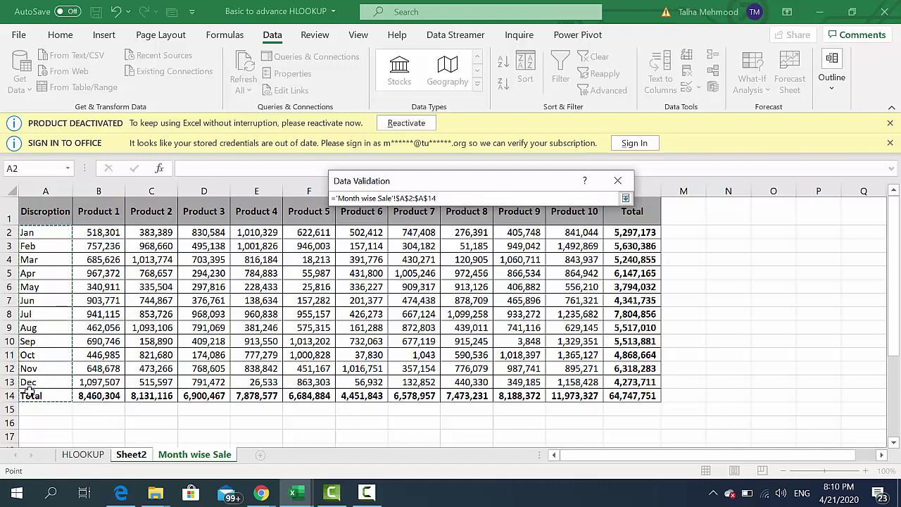
{"action": "left_click", "coordinate": [625, 198]}
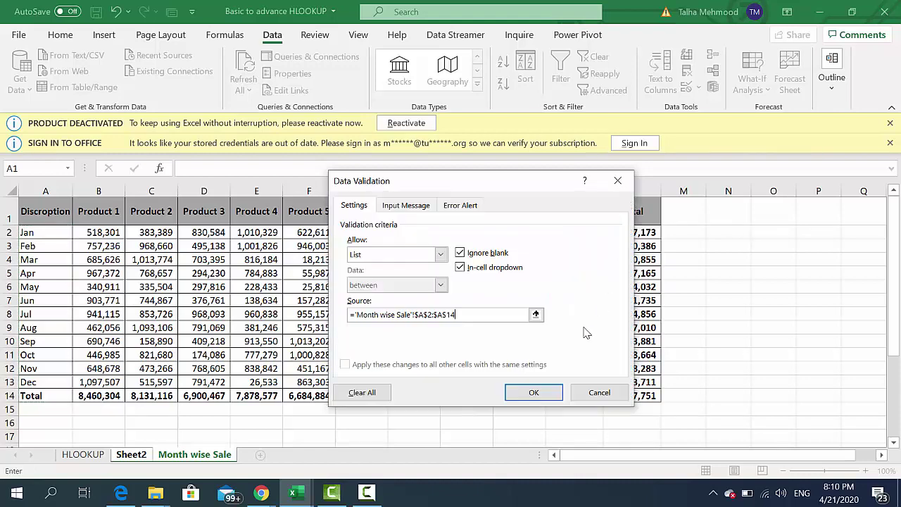
{"action": "left_click", "coordinate": [550, 388]}
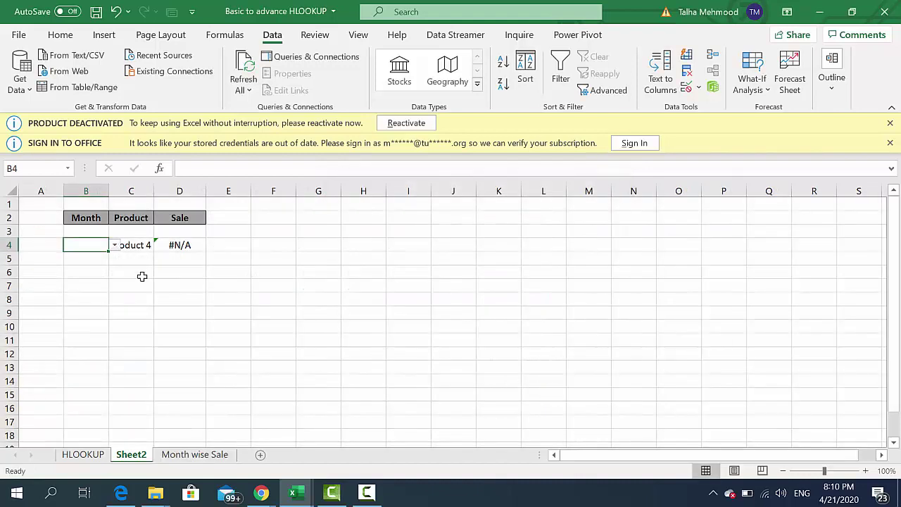
- Try Apr and then Aug as the month in B4's dropdown
{"action": "left_click", "coordinate": [114, 245]}
{"action": "left_click", "coordinate": [81, 286]}
{"action": "key", "text": "Right"}
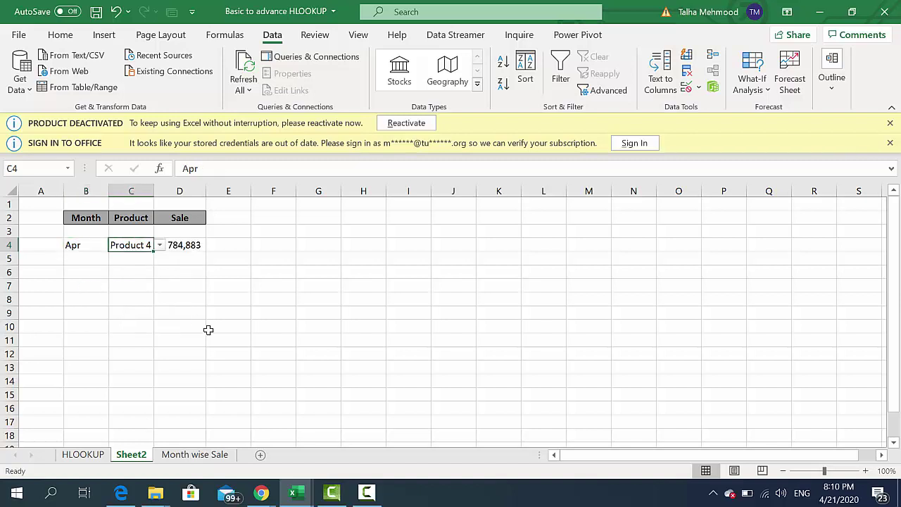
{"action": "key", "text": "Left"}
{"action": "key", "text": "alt+Down"}
{"action": "key", "text": "Down"}
{"action": "key", "text": "Down"}
{"action": "key", "text": "Down"}
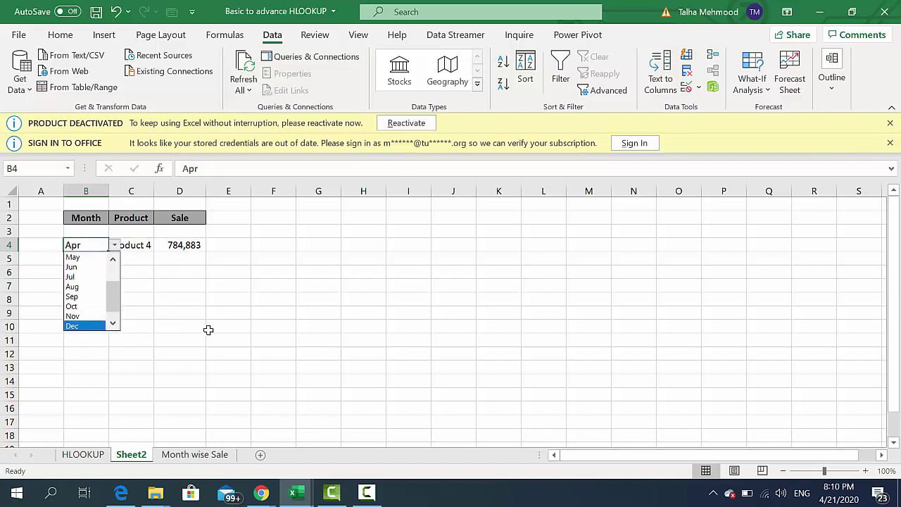
{"action": "key", "text": "Down"}
{"action": "key", "text": "Up"}
{"action": "key", "text": "Up"}
{"action": "key", "text": "Up"}
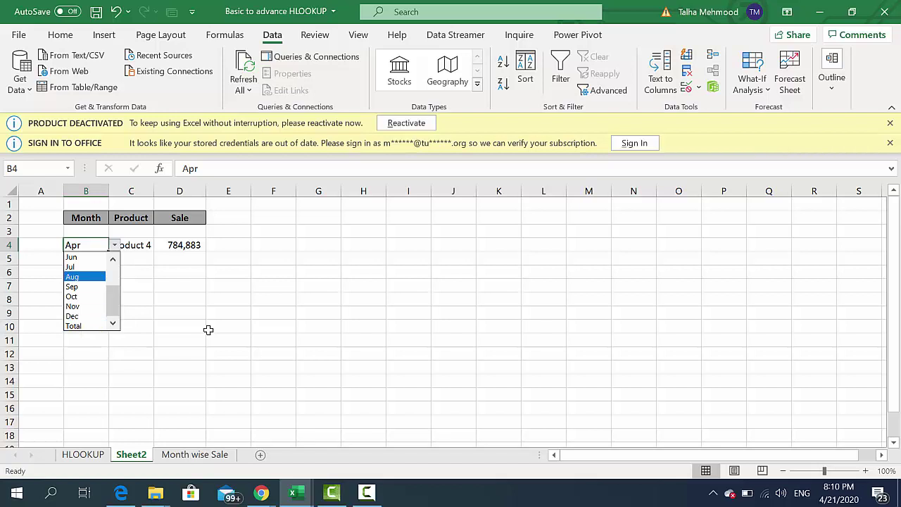
{"action": "key", "text": "Return"}
{"action": "key", "text": "Right"}
{"action": "key", "text": "alt+Down"}
{"action": "key", "text": "Escape"}
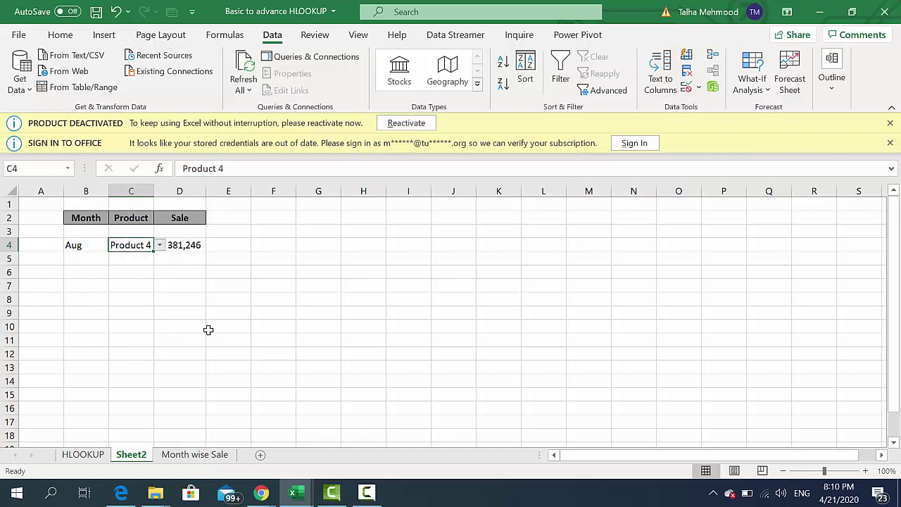
- Test the lookup with Product 8 as the product and Total as the month
{"action": "key", "text": "alt+Down"}
{"action": "key", "text": "Down"}
{"action": "key", "text": "Down"}
{"action": "key", "text": "Down"}
{"action": "key", "text": "Return"}
{"action": "key", "text": "Left"}
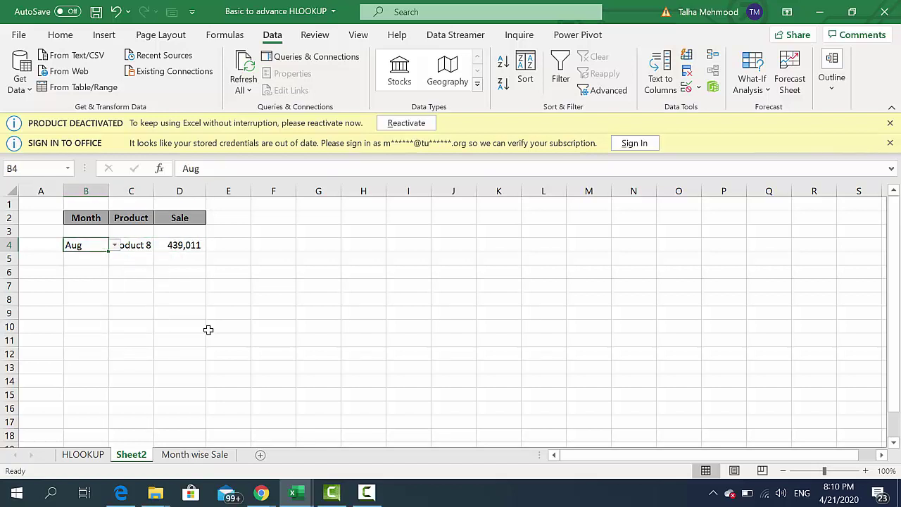
{"action": "key", "text": "alt+Down"}
{"action": "key", "text": "Down"}
{"action": "key", "text": "Down"}
{"action": "key", "text": "Down"}
{"action": "key", "text": "Down"}
{"action": "key", "text": "Return"}
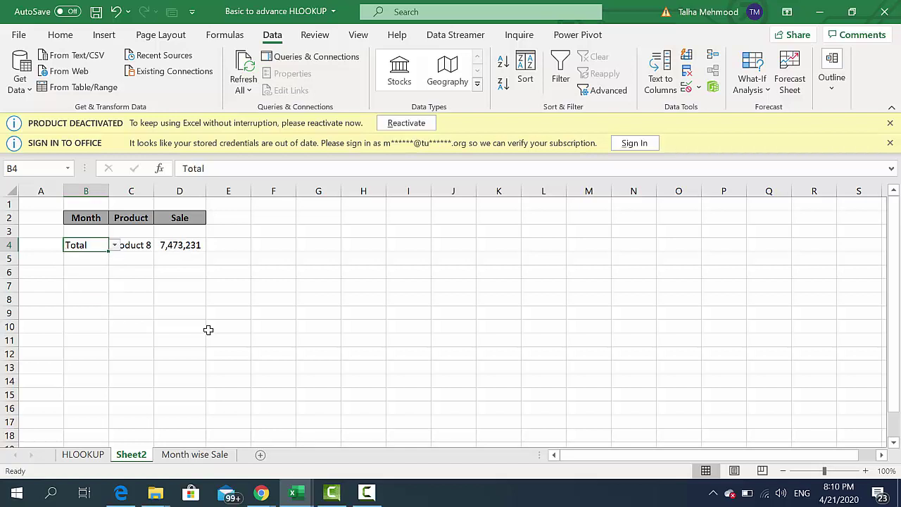
{"action": "key", "text": "Right"}
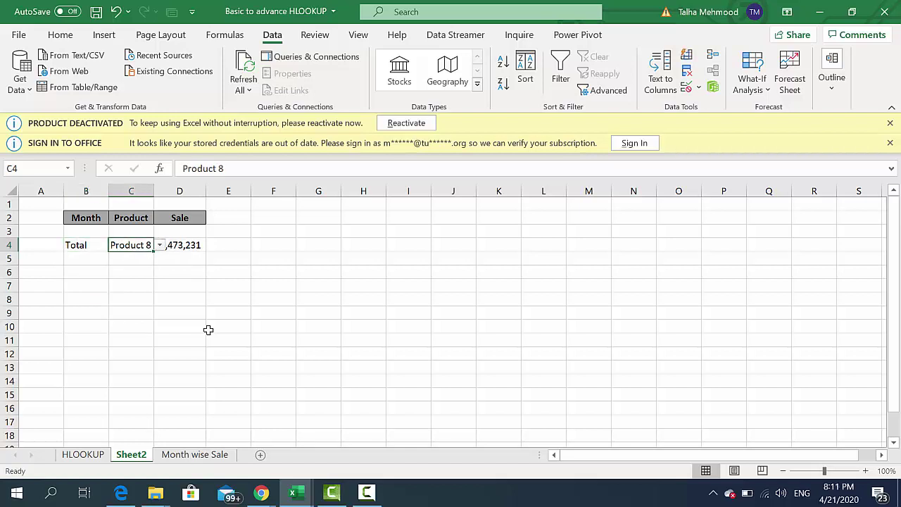
- Set the month back to Aug and pick Total as the product
{"action": "key", "text": "Left"}
{"action": "key", "text": "Right"}
{"action": "key", "text": "Right"}
{"action": "key", "text": "Left"}
{"action": "key", "text": "Left"}
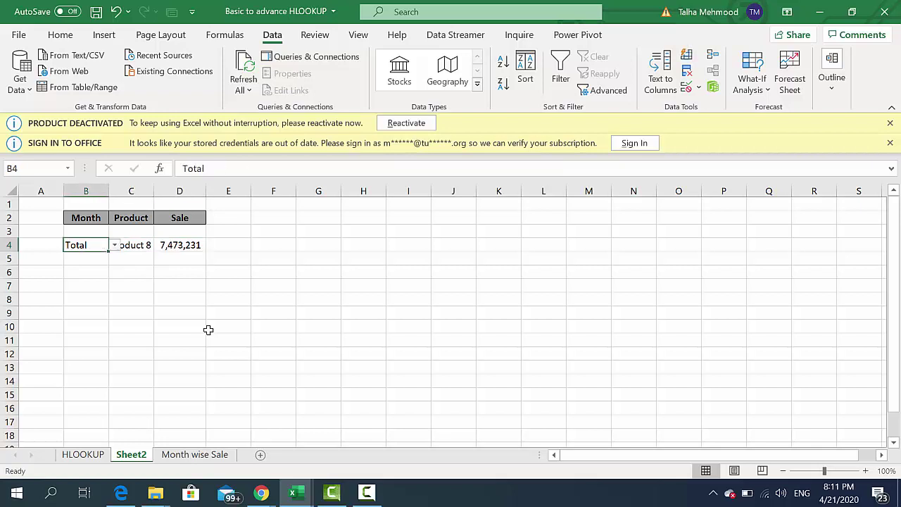
{"action": "key", "text": "alt+Down"}
{"action": "key", "text": "Up"}
{"action": "key", "text": "Up"}
{"action": "key", "text": "Up"}
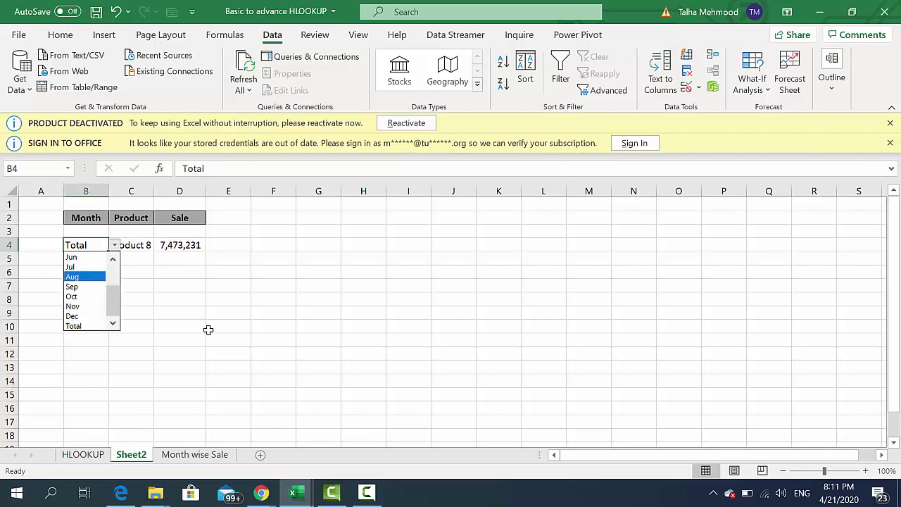
{"action": "key", "text": "Return"}
{"action": "key", "text": "Right"}
{"action": "key", "text": "alt+Down"}
{"action": "key", "text": "Down"}
{"action": "key", "text": "Down"}
{"action": "key", "text": "Down"}
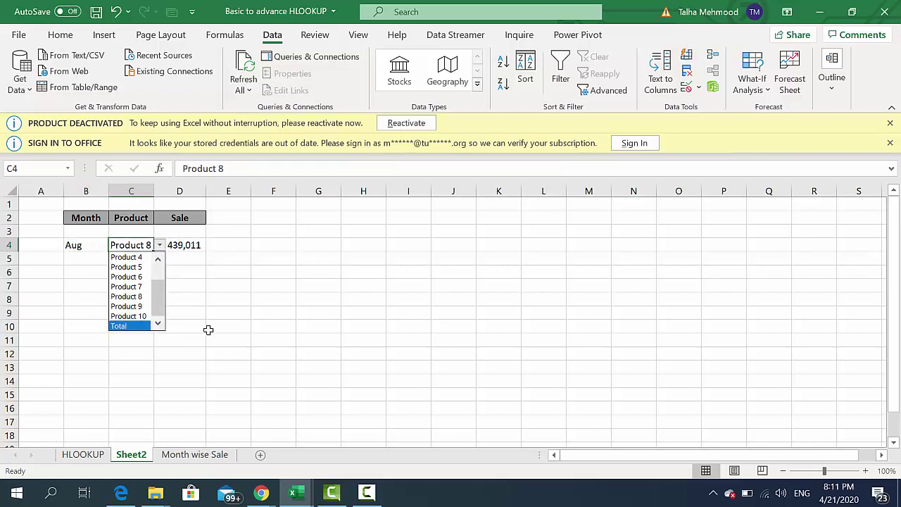
{"action": "key", "text": "Return"}
- Move among the lookup cells and check the Sale formula in D4
{"action": "key", "text": "Down"}
{"action": "key", "text": "Up"}
{"action": "key", "text": "Right"}
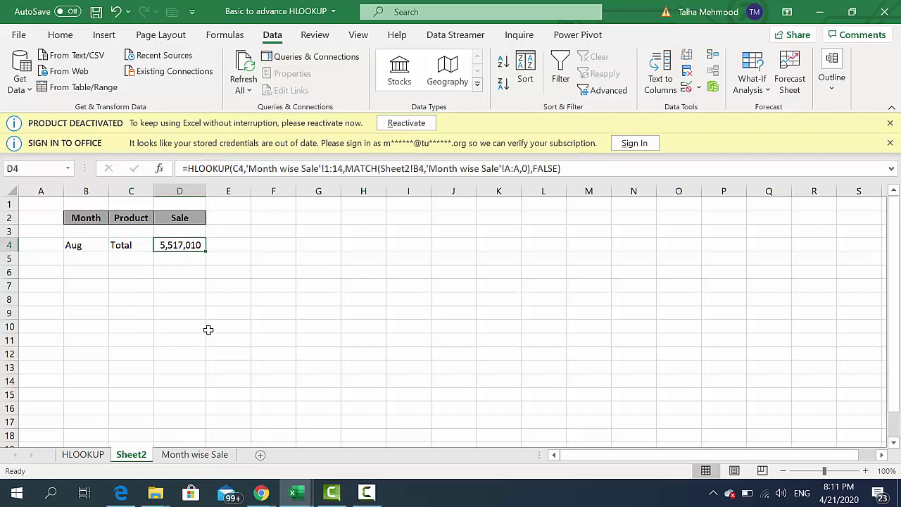
{"action": "key", "text": "Down"}
{"action": "key", "text": "Up"}
{"action": "key", "text": "Left"}
{"action": "key", "text": "Left"}
{"action": "key", "text": "Right"}
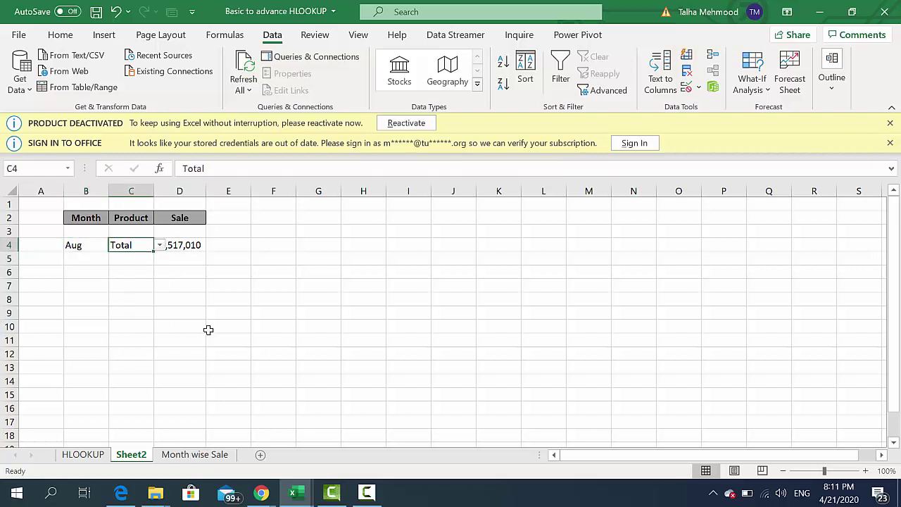
{"action": "key", "text": "Right"}
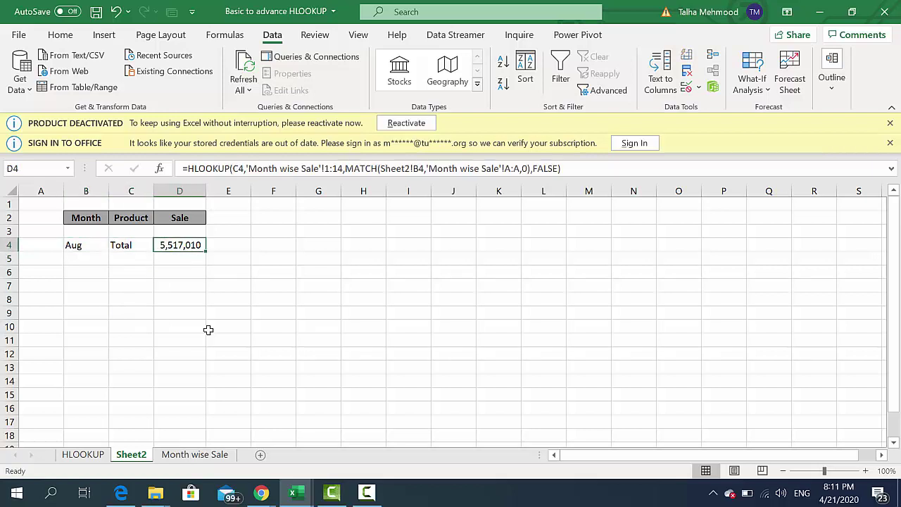
{"action": "key", "text": "Left"}
- Choose Product 6 from the product dropdown in C4
{"action": "key", "text": "alt+Down"}
{"action": "key", "text": "Up"}
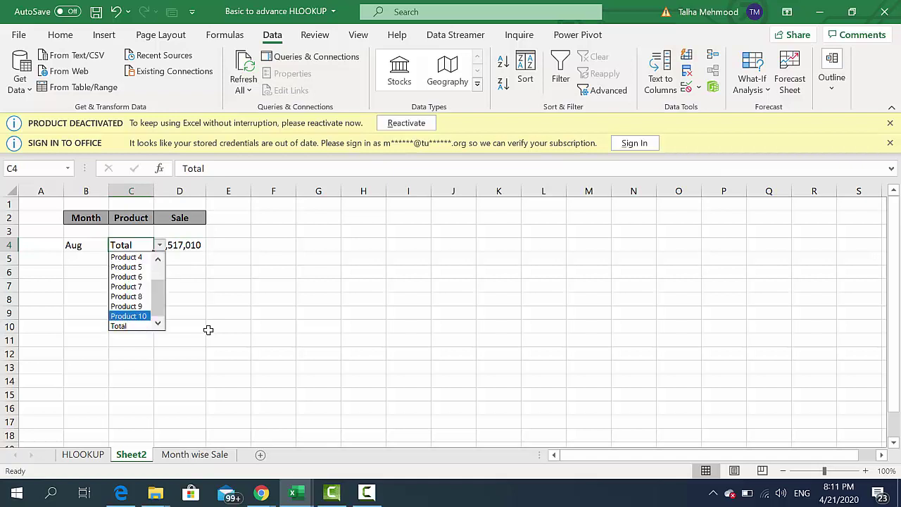
{"action": "key", "text": "Up"}
{"action": "key", "text": "Up"}
{"action": "key", "text": "Up"}
{"action": "key", "text": "Return"}
{"action": "key", "text": "Right"}
{"action": "key", "text": "Down"}
{"action": "key", "text": "Left"}
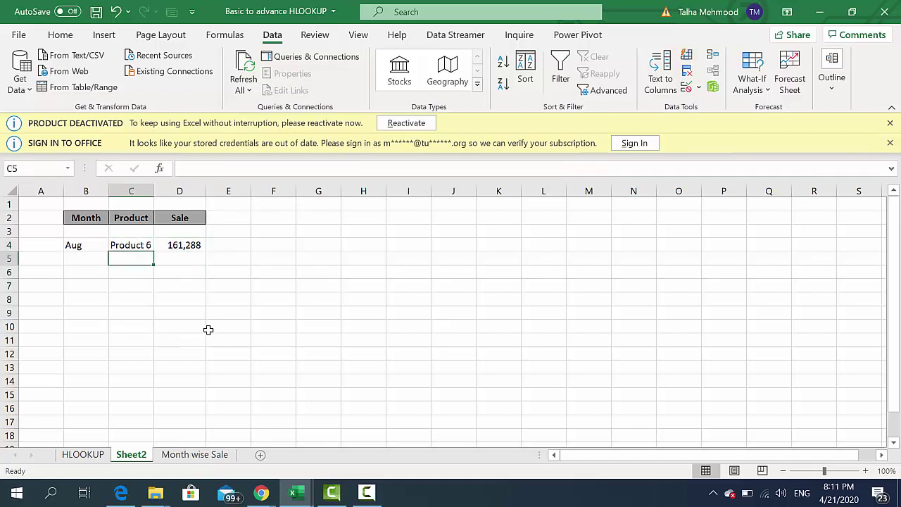
{"action": "key", "text": "Up"}
{"action": "key", "text": "Left"}
{"action": "key", "text": "Right"}
- Choose Nov as the month and confirm D4's HLOOKUP returns 1,016,751
{"action": "key", "text": "Left"}
{"action": "key", "text": "alt+Down"}
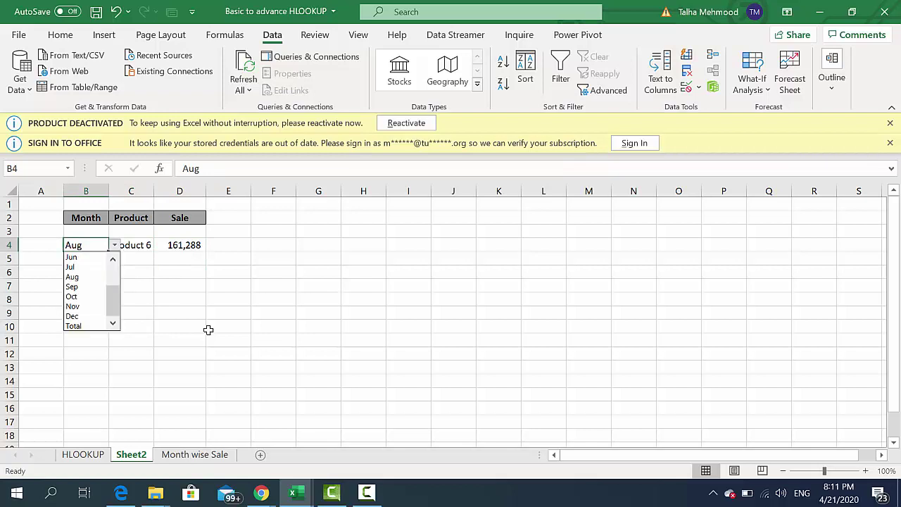
{"action": "key", "text": "Down"}
{"action": "key", "text": "Down"}
{"action": "key", "text": "Down"}
{"action": "key", "text": "Return"}
{"action": "key", "text": "Right"}
{"action": "key", "text": "Right"}
{"action": "key", "text": "Down"}
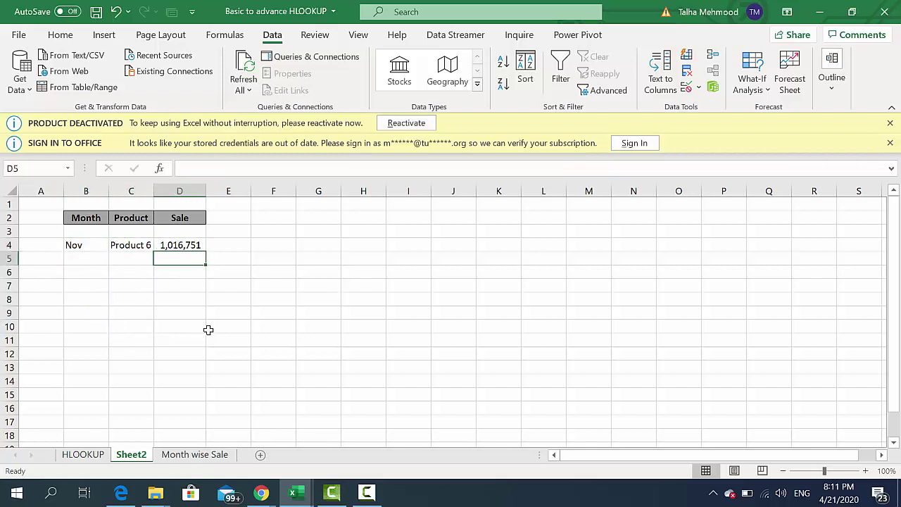
{"action": "key", "text": "Left"}
{"action": "key", "text": "Up"}
{"action": "key", "text": "Left"}
{"action": "key", "text": "Right"}
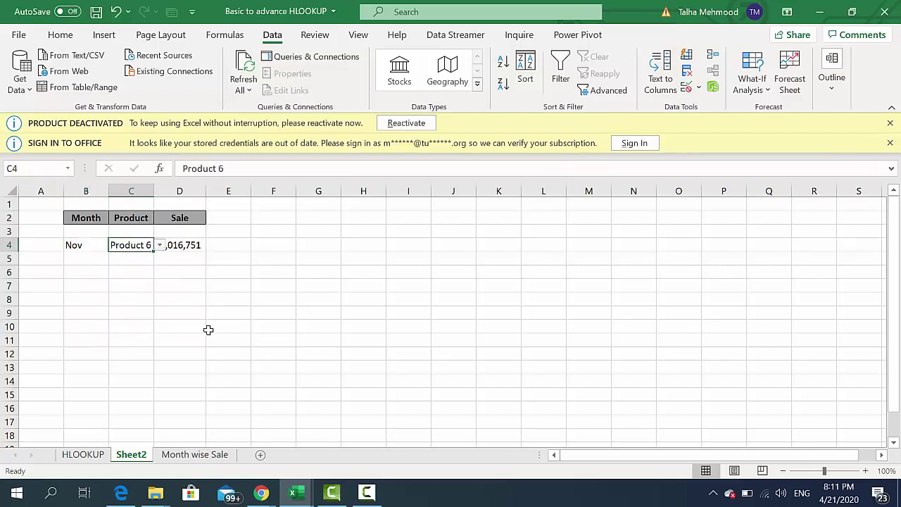
{"action": "key", "text": "Right"}
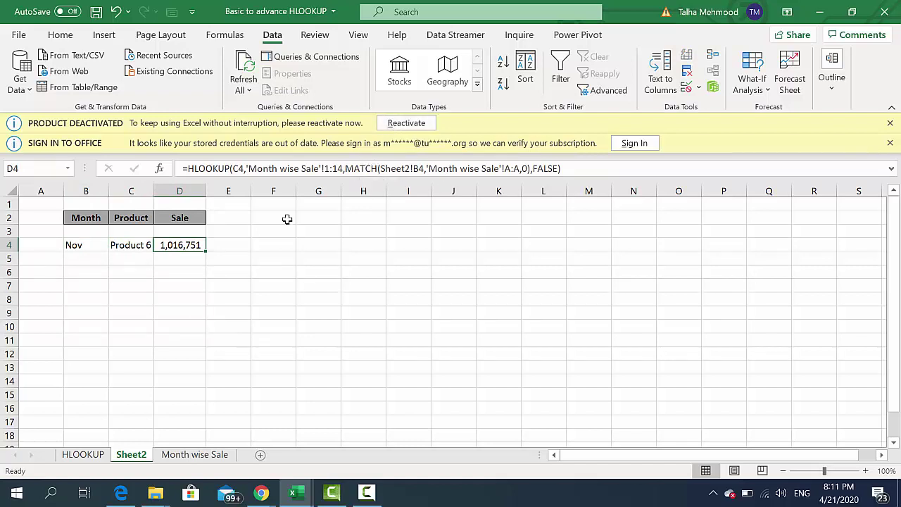
- Compare the month names on the Month wise Sale sheet, then return to Sheet2
{"action": "left_click", "coordinate": [190, 445]}
{"action": "left_click", "coordinate": [194, 454]}
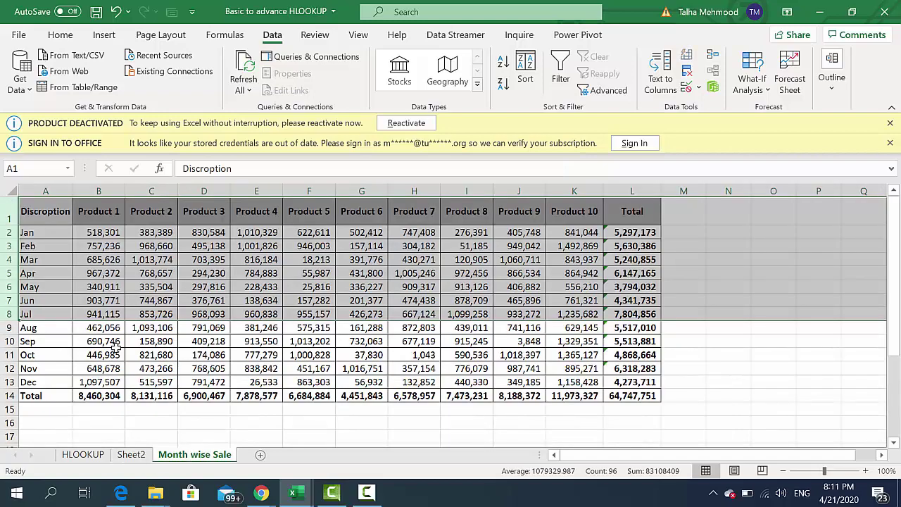
{"action": "left_click_drag", "start_coordinate": [50, 214], "coordinate": [45, 327]}
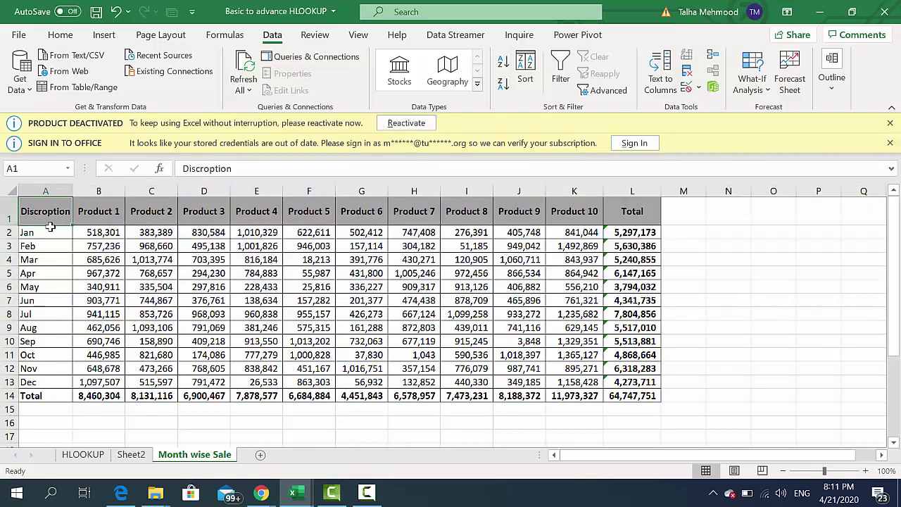
{"action": "left_click", "coordinate": [131, 454]}
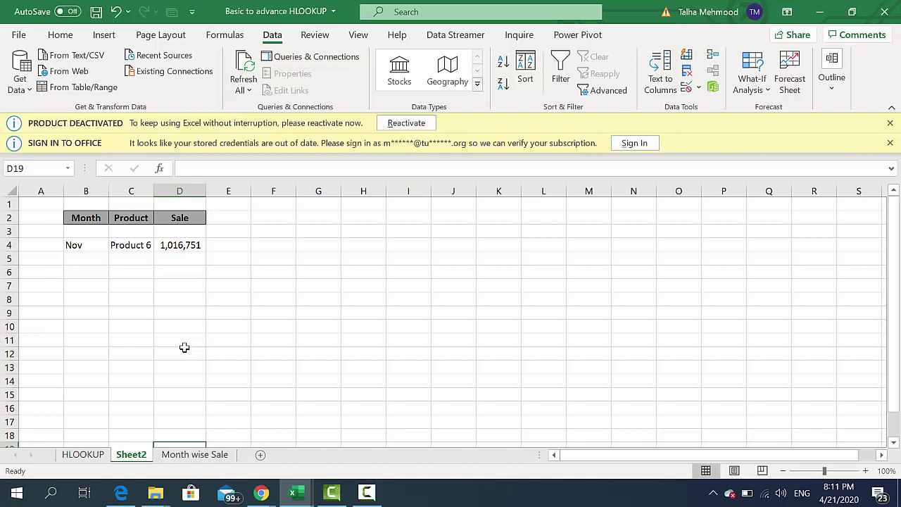
{"action": "left_click", "coordinate": [180, 457]}
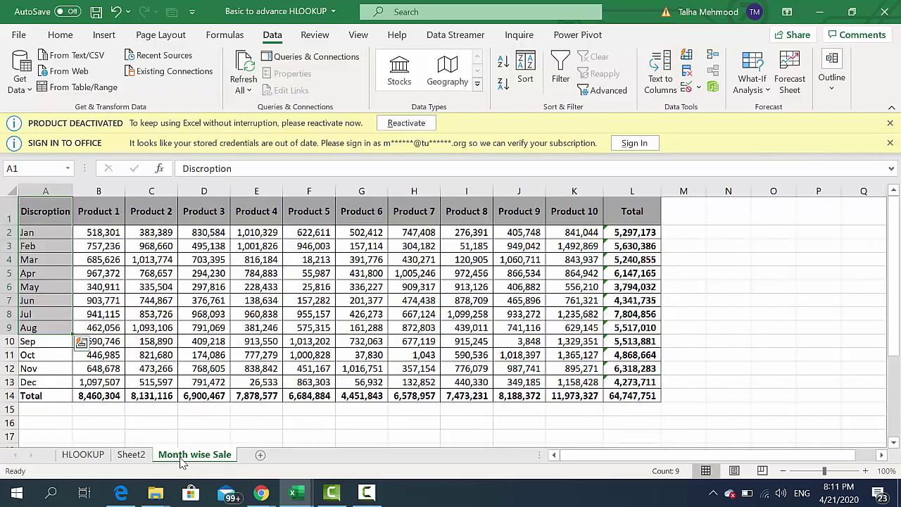
{"action": "left_click", "coordinate": [142, 458]}
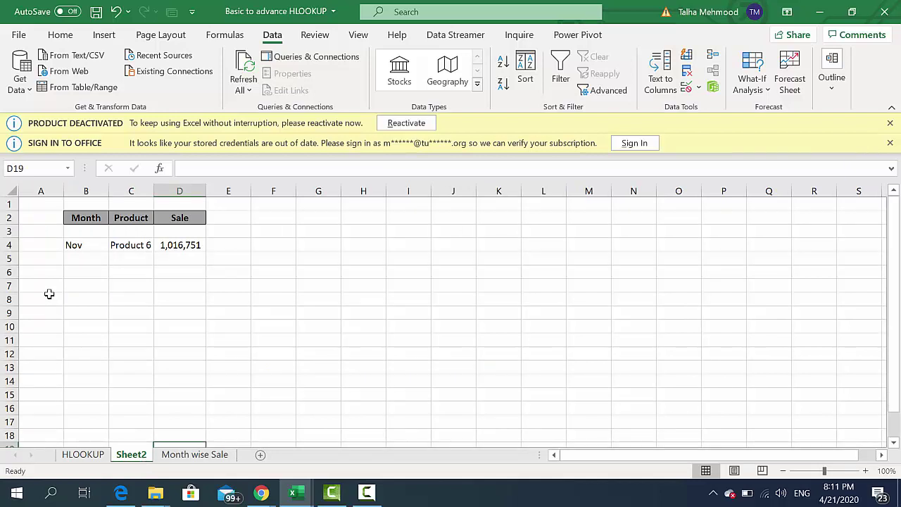
- Pick Aug in B4 so the Product 6 Sale shows 161,288
{"action": "left_click", "coordinate": [74, 246]}
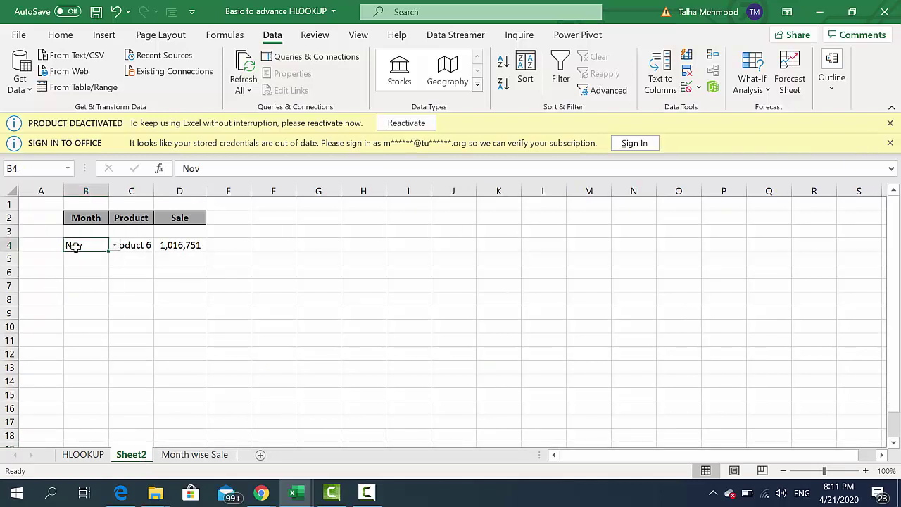
{"action": "key", "text": "alt+Down"}
{"action": "key", "text": "Up"}
{"action": "key", "text": "Up"}
{"action": "key", "text": "Up"}
{"action": "key", "text": "Return"}
{"action": "key", "text": "Right"}
{"action": "key", "text": "Right"}
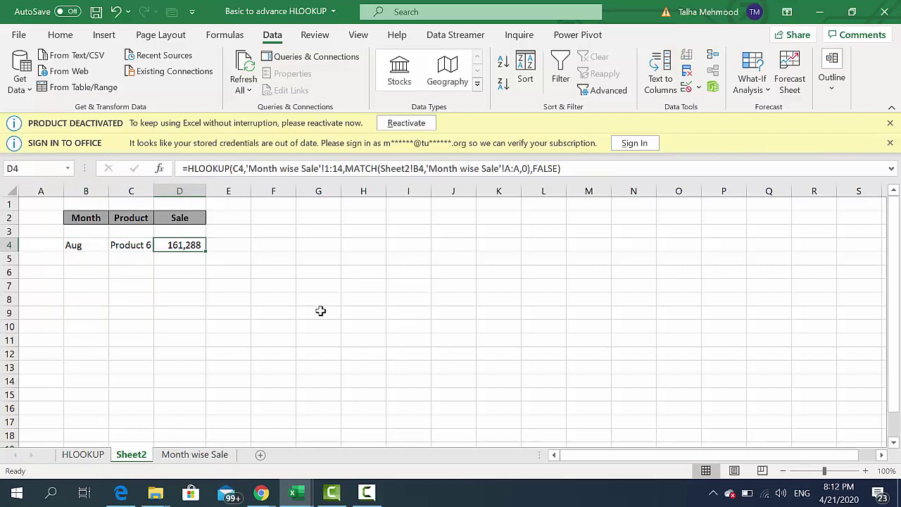